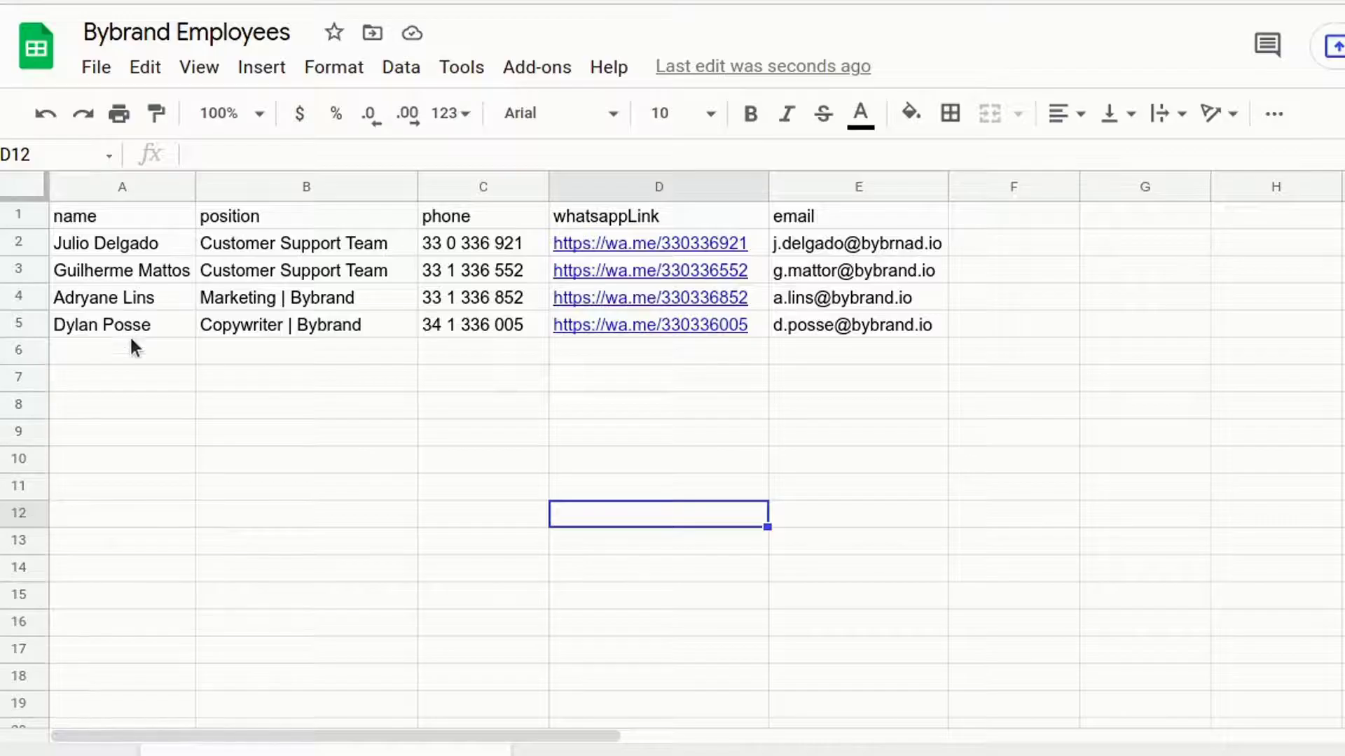
Enter the new employee's name in row 6 and fill the Copywriter | Bybrand position into B6.
click(133, 350)
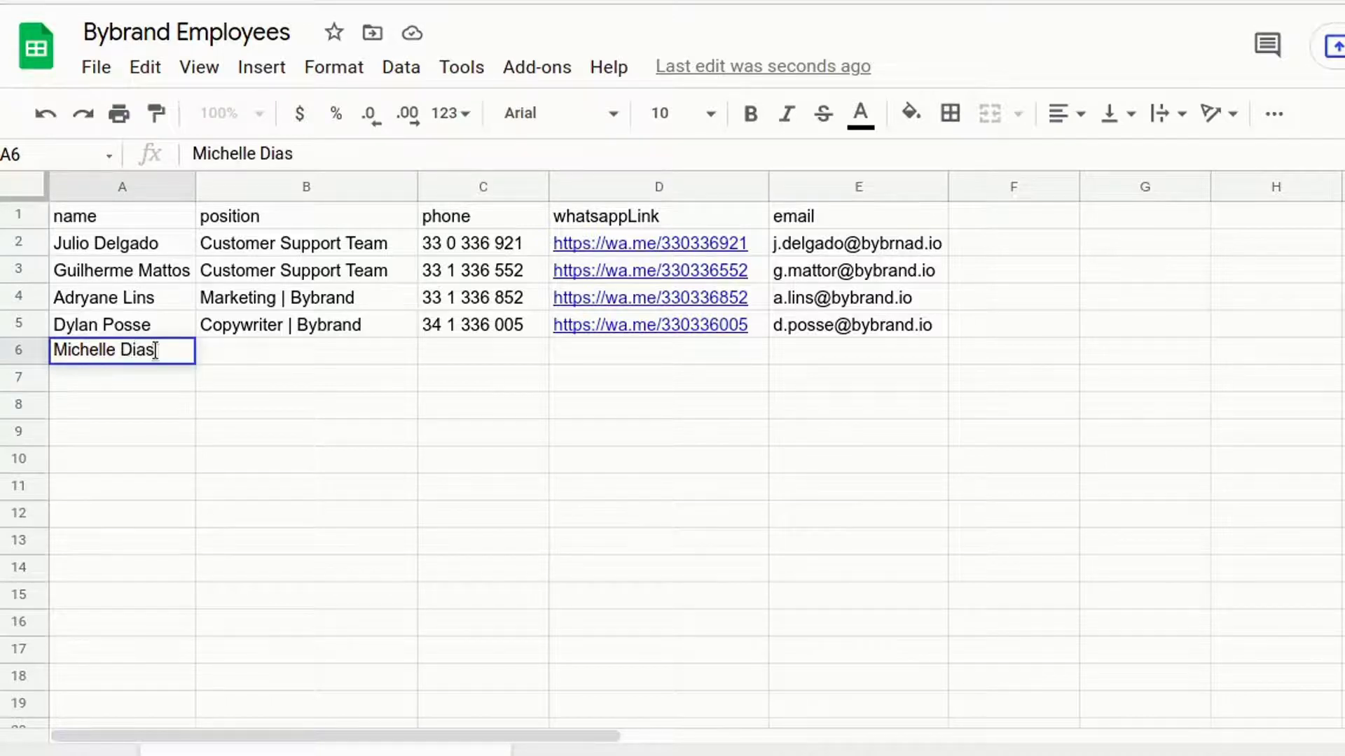
click(280, 326)
drag(417, 337, 417, 359)
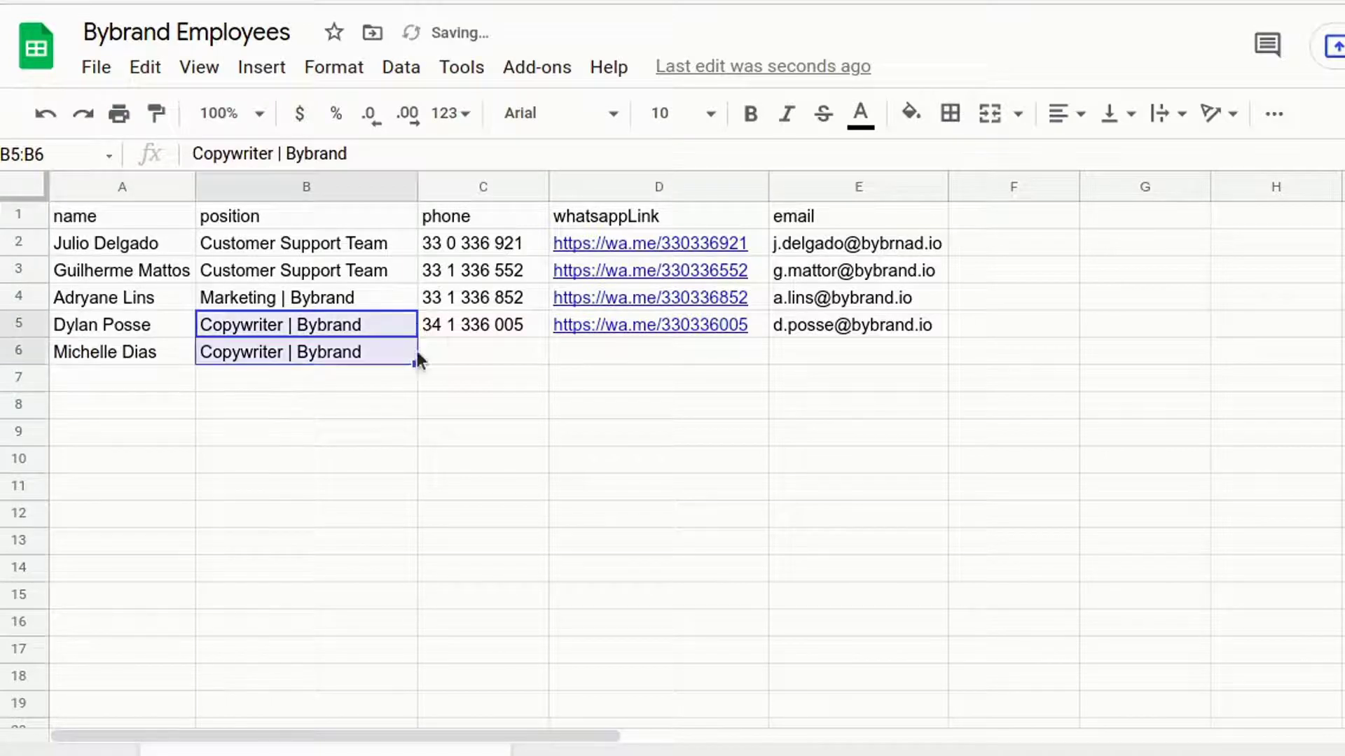
Copy row 5's phone number into C6 and change its last digit to make the new number.
click(498, 333)
key(ctrl+c)
click(500, 354)
key(ctrl+v)
key(Return)
click(514, 356)
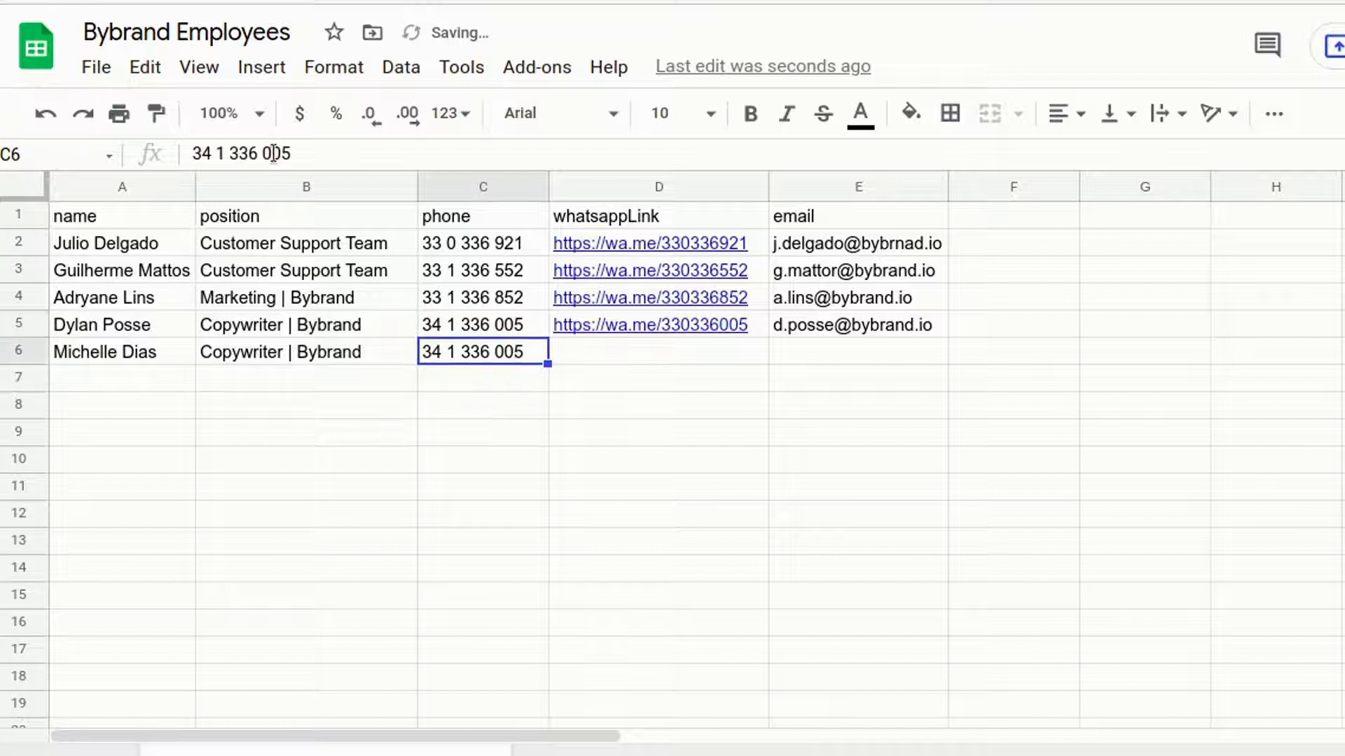
click(274, 152)
key(BackSpace)
text(1)
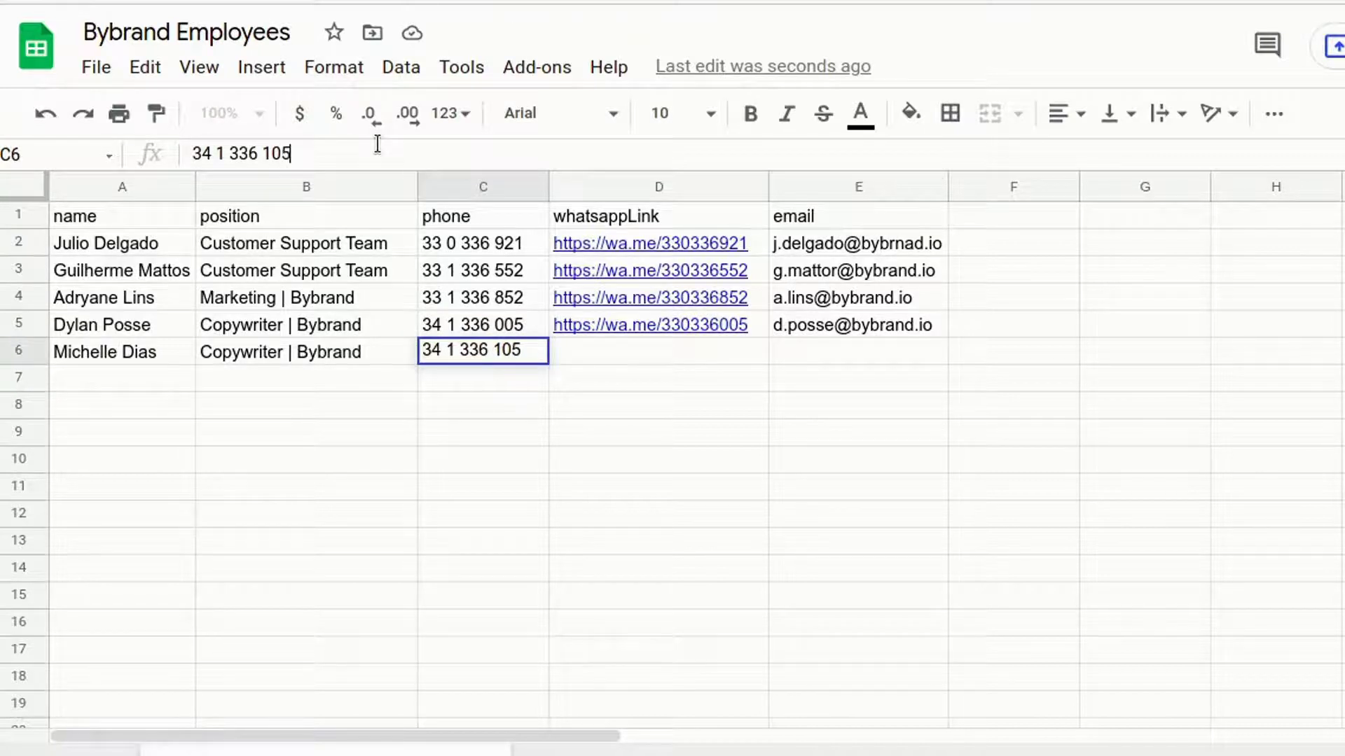
key(Return)
Copy the WhatsApp link into D6 and swap in the new phone number without spaces.
click(571, 354)
click(663, 322)
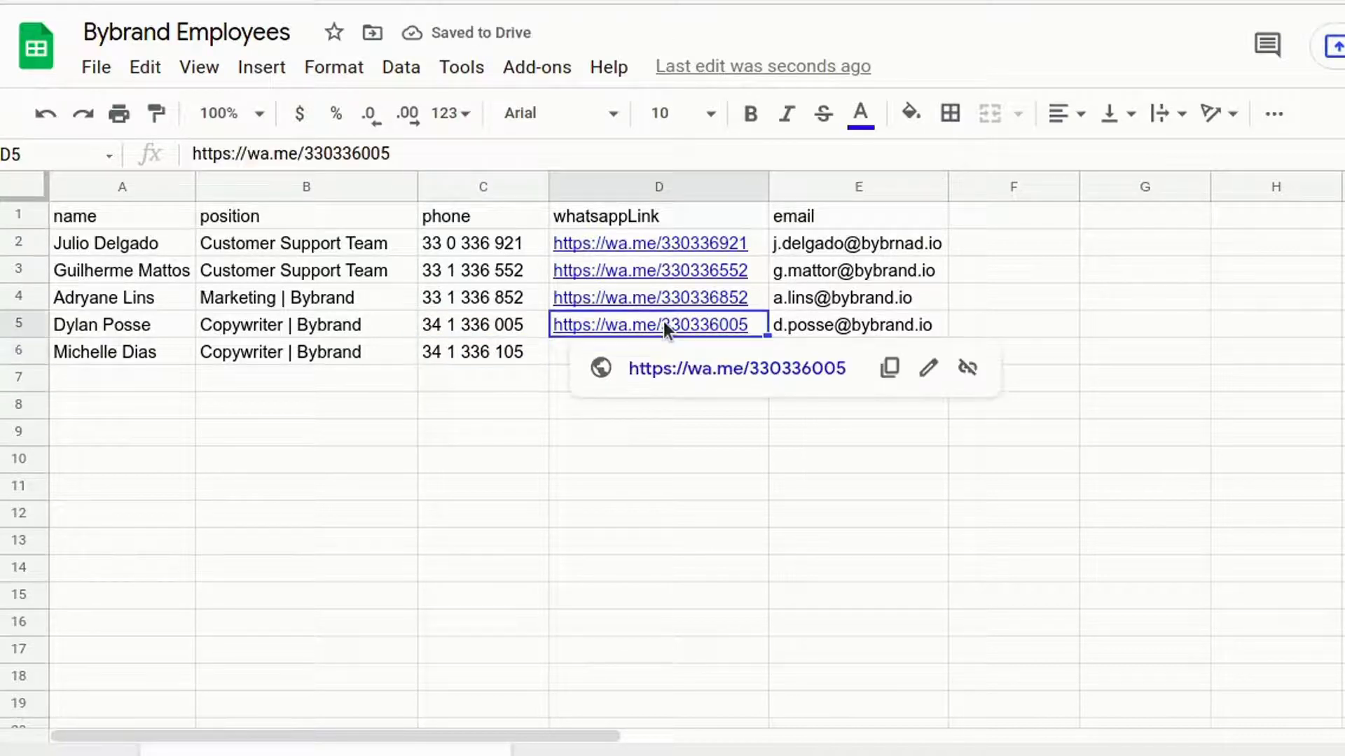
key(ctrl+c)
click(556, 356)
key(ctrl+v)
click(500, 350)
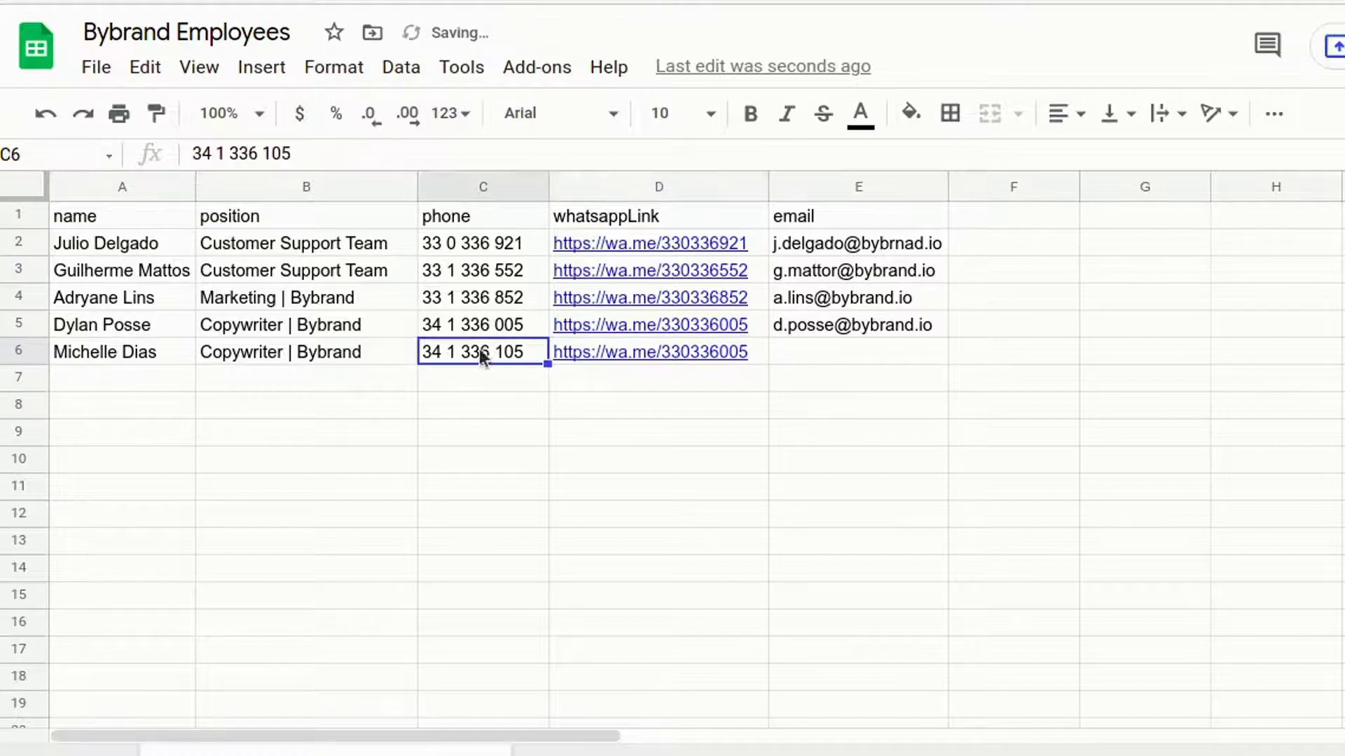
key(ctrl+c)
click(684, 361)
double_click(363, 153)
key(ctrl+v)
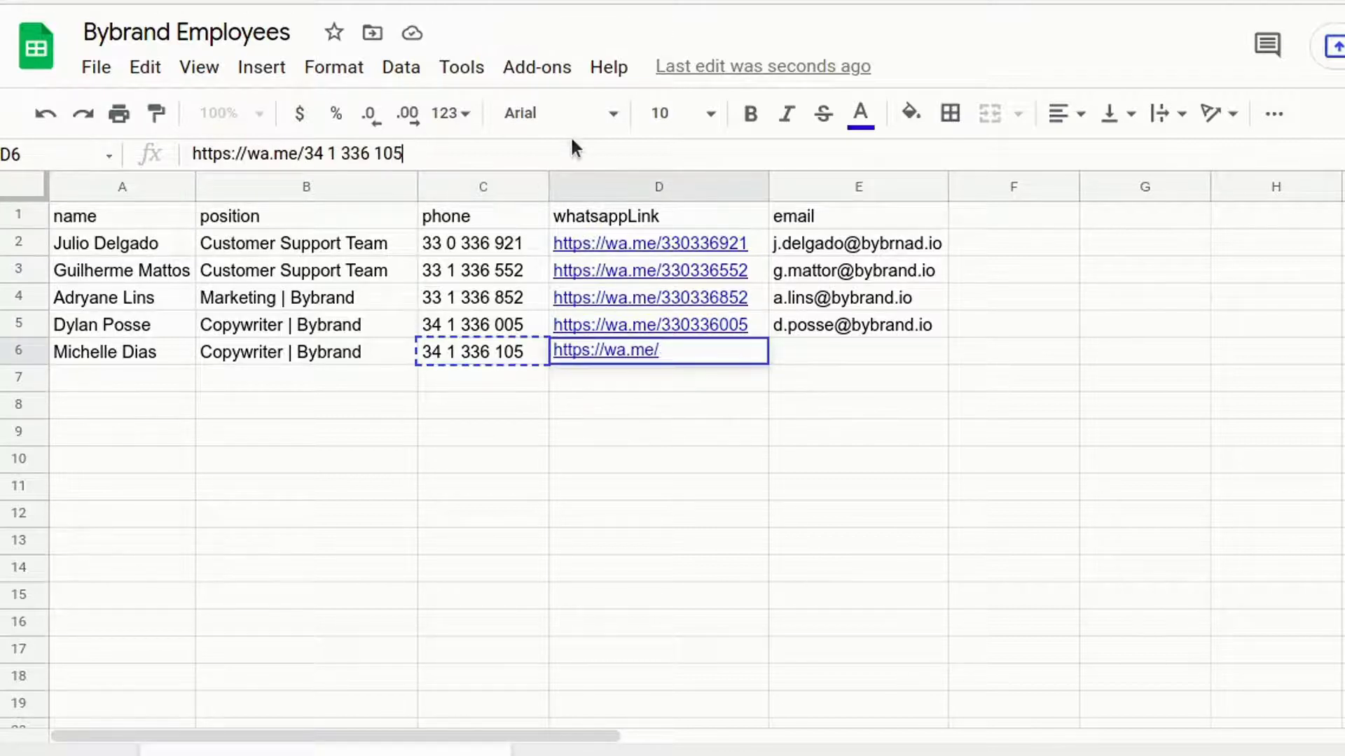
key(Left)
key(Left)
key(Left)
key(Left)
key(Left)
key(Left)
key(Left)
key(Left)
key(Left)
key(Left)
key(Delete)
key(Right)
key(Delete)
key(Right)
key(Right)
key(Right)
key(Delete)
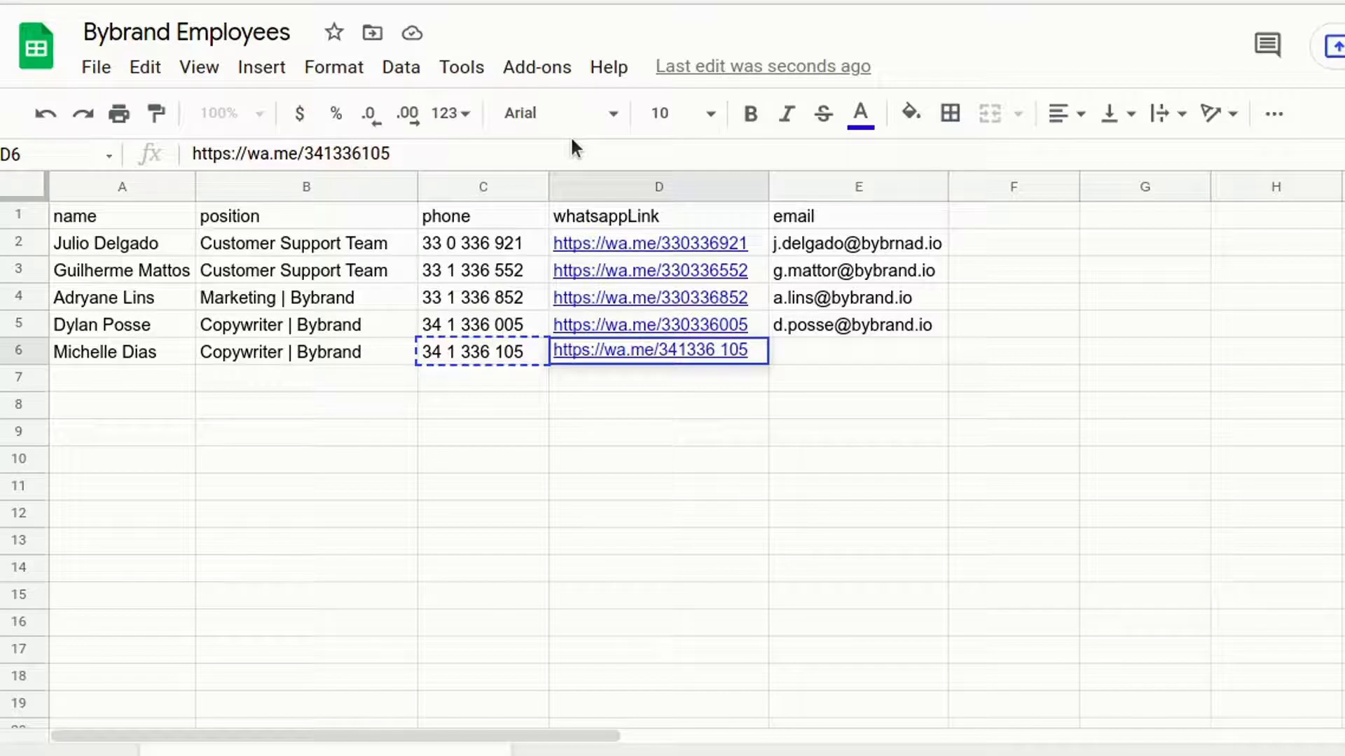
key(Return)
Enter the new employee's email address in E6 and widen the email column.
click(828, 351)
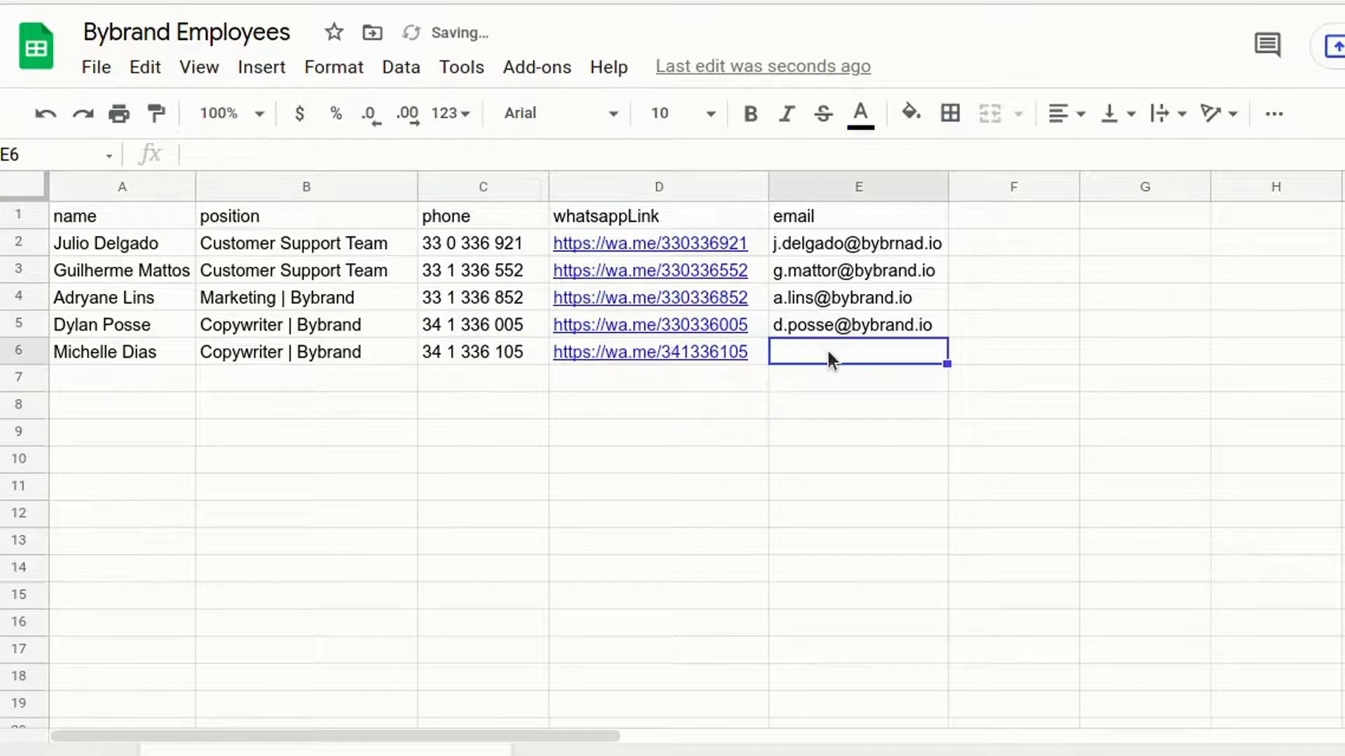
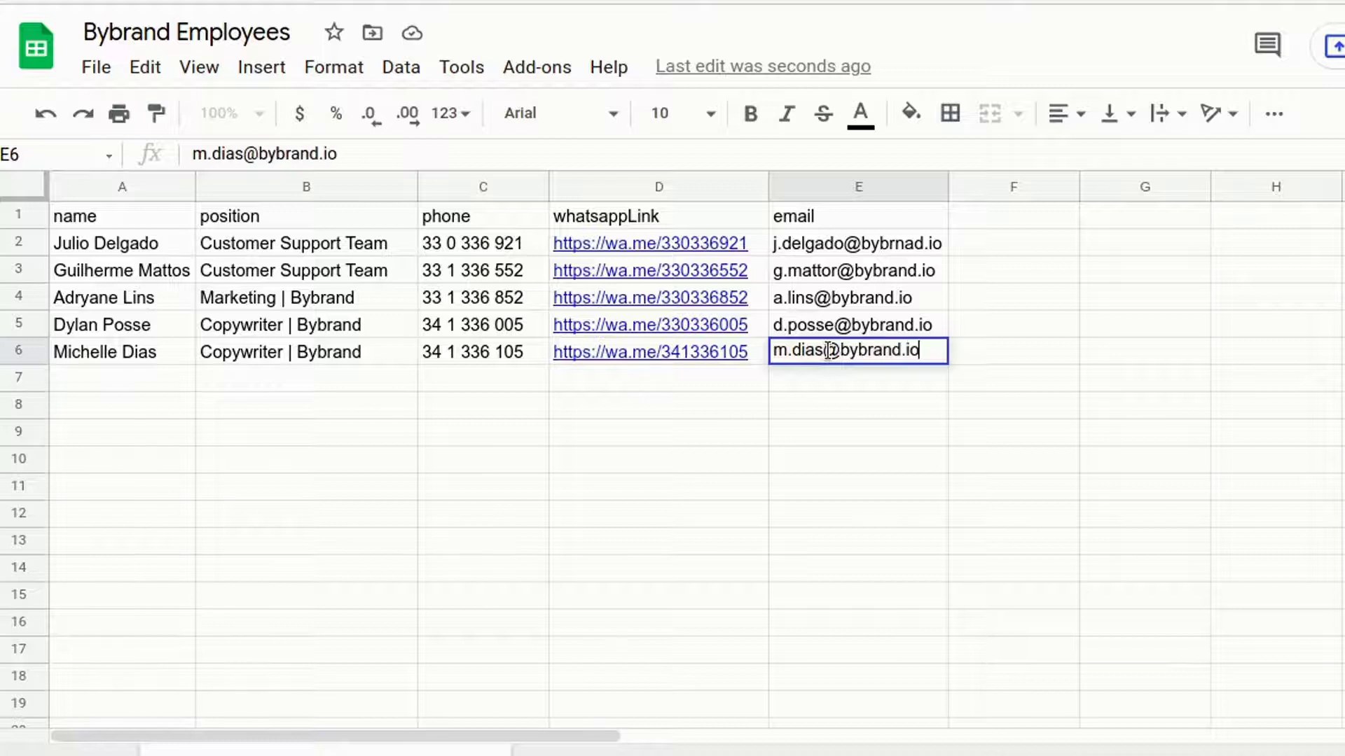
key(Return)
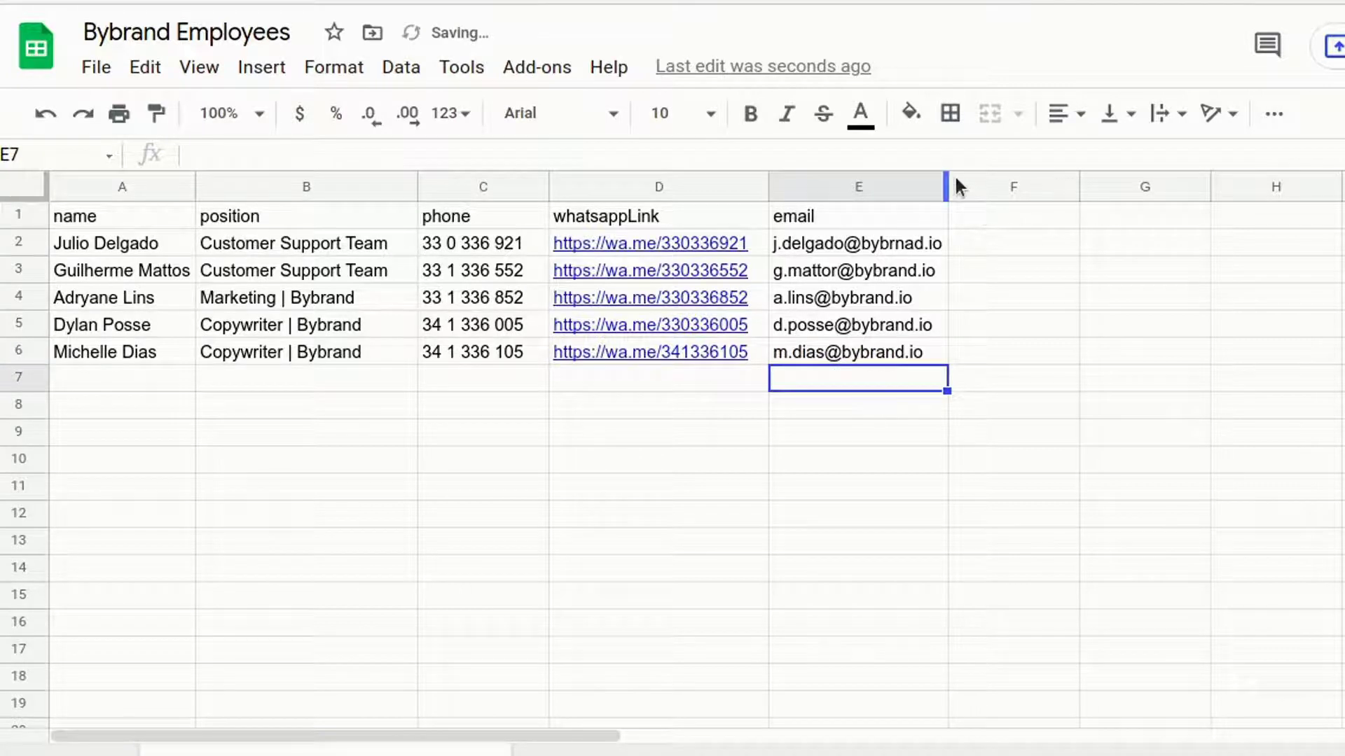
drag(948, 179, 969, 179)
click(862, 454)
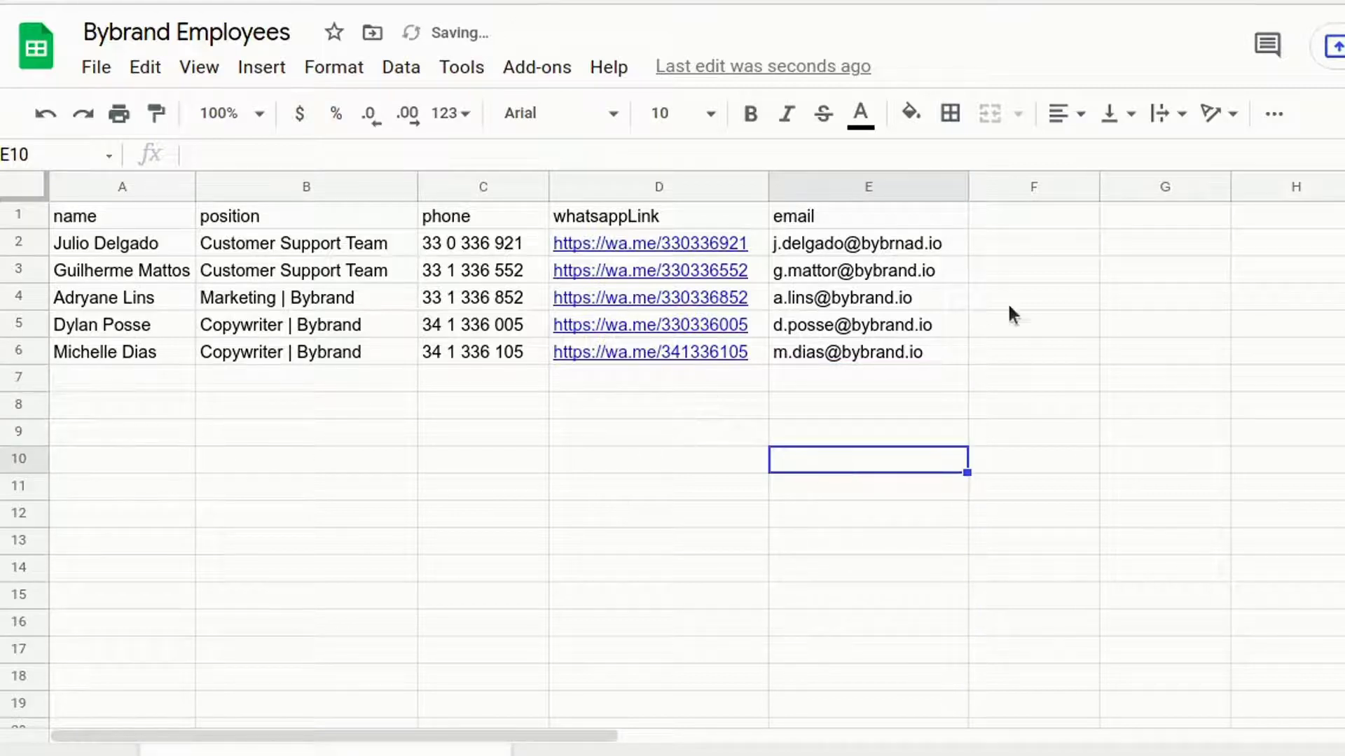
Add a linkedIn header in F1, enter the first two employees' handles, and widen column F.
click(1049, 213)
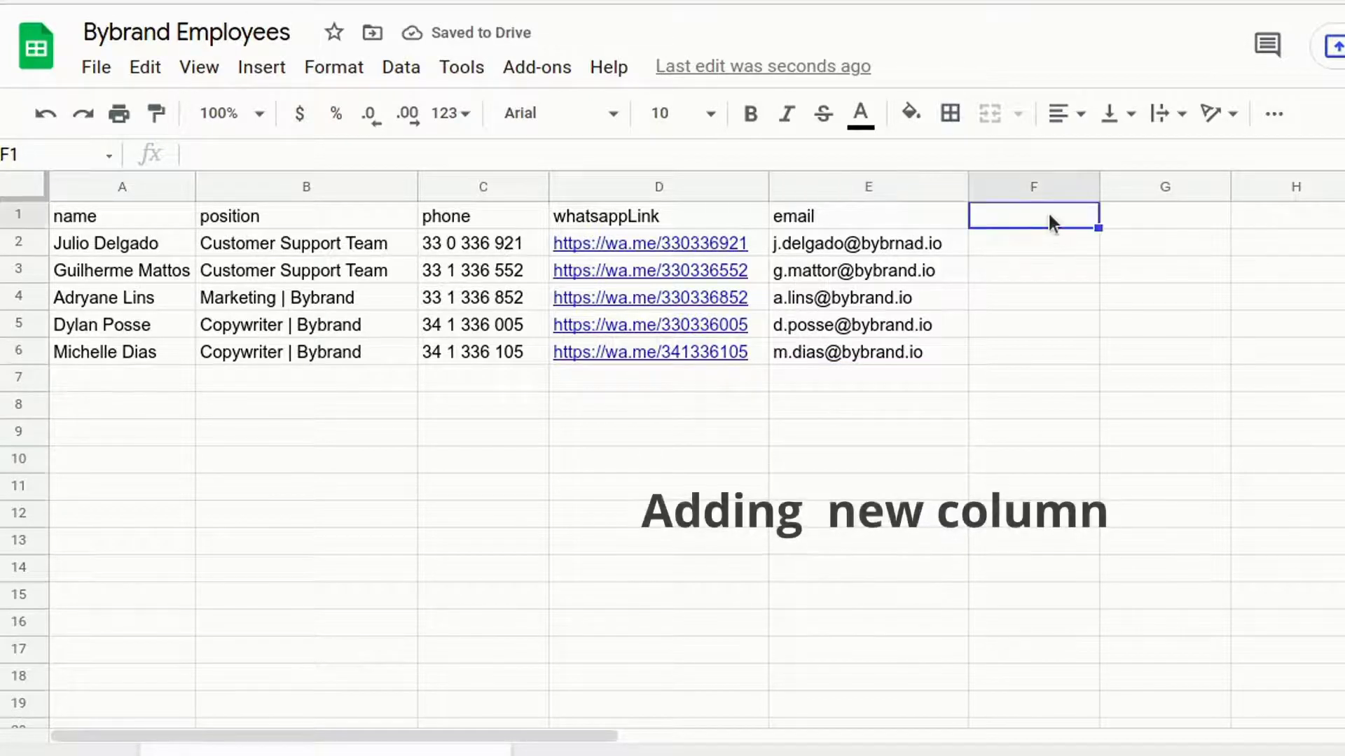
text(linkedIn)
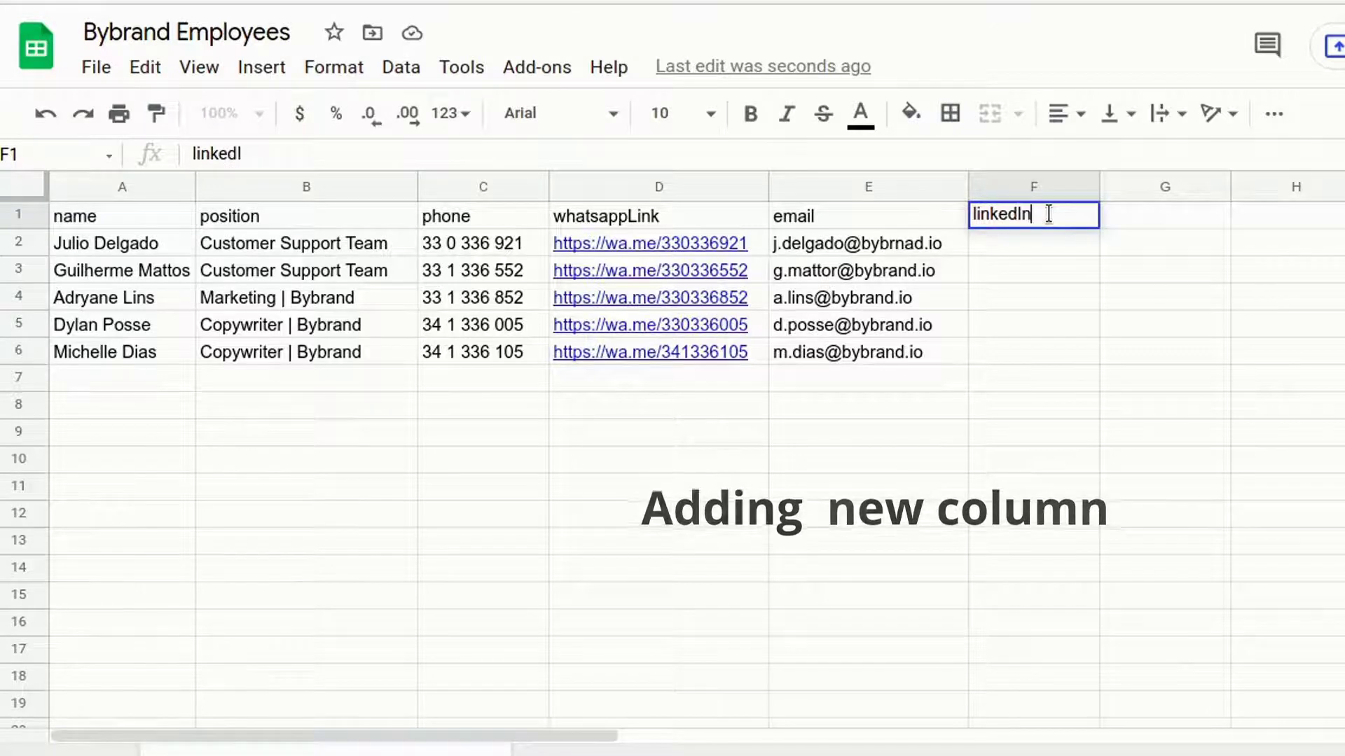
click(1031, 247)
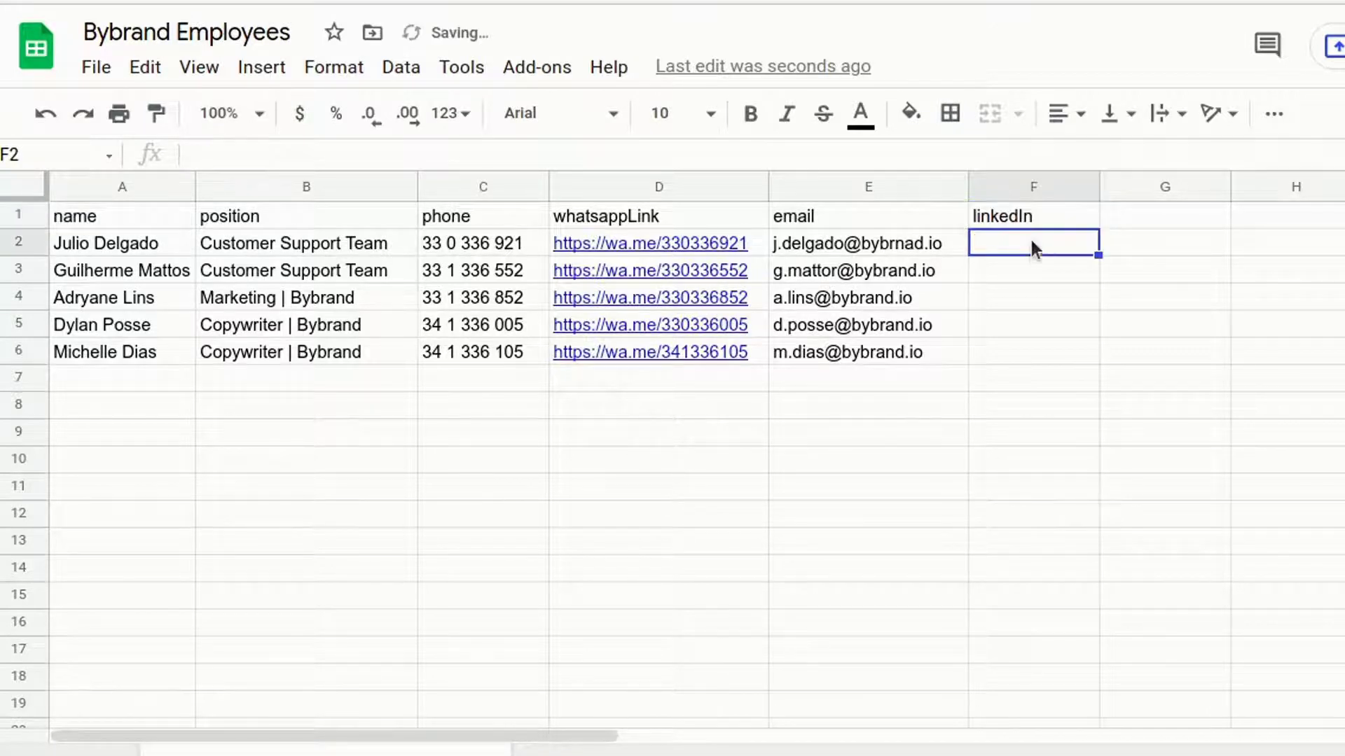
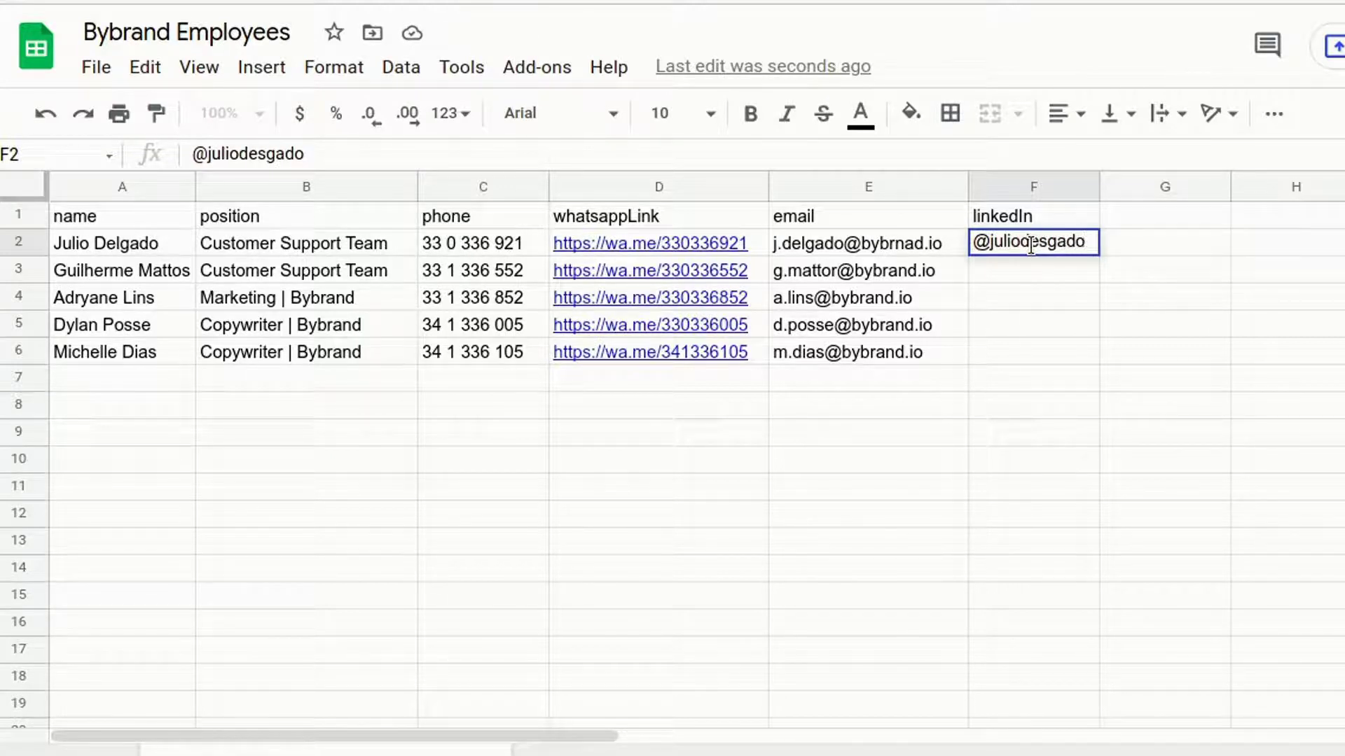
click(1036, 279)
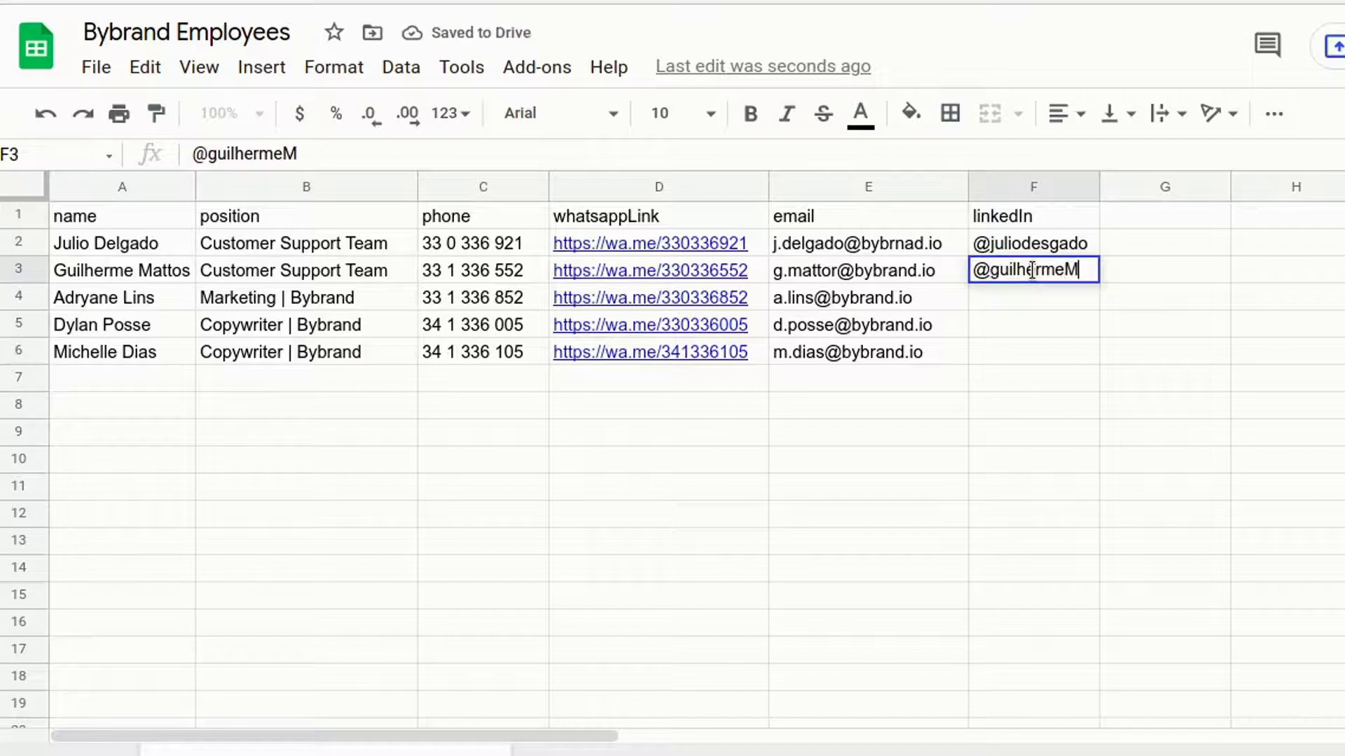
key(Return)
drag(1099, 186, 1184, 187)
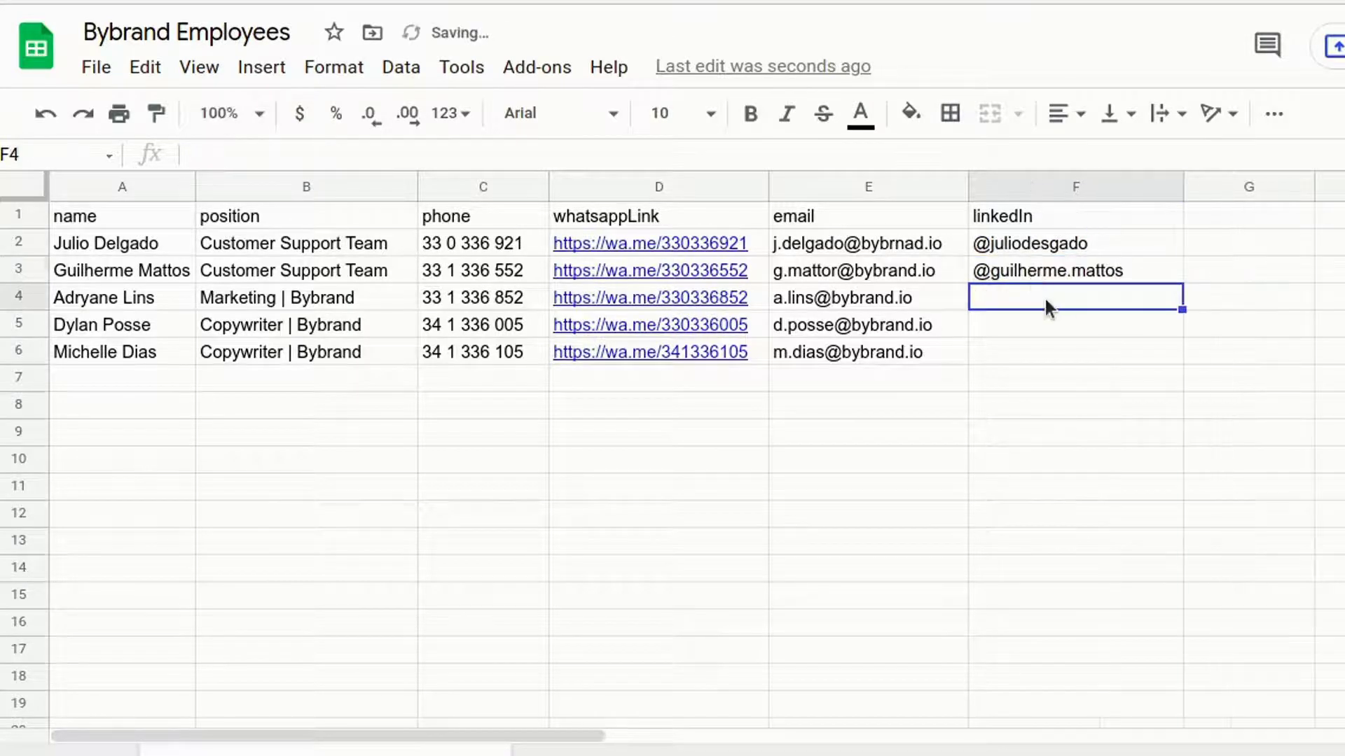
Enter LinkedIn handles for the remaining employees in F4 to F6, correcting their capitalisation.
click(1060, 298)
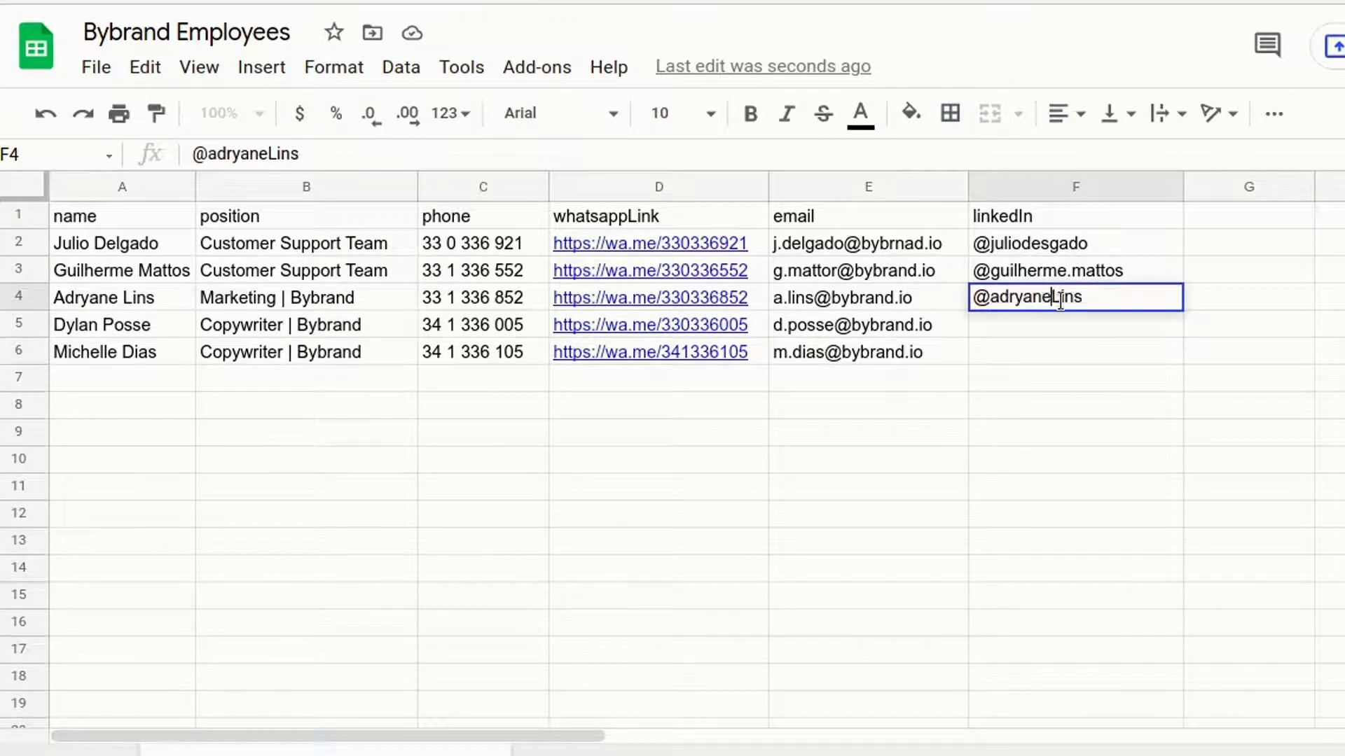
text(A)
click(1088, 329)
text(@DylanDylan)
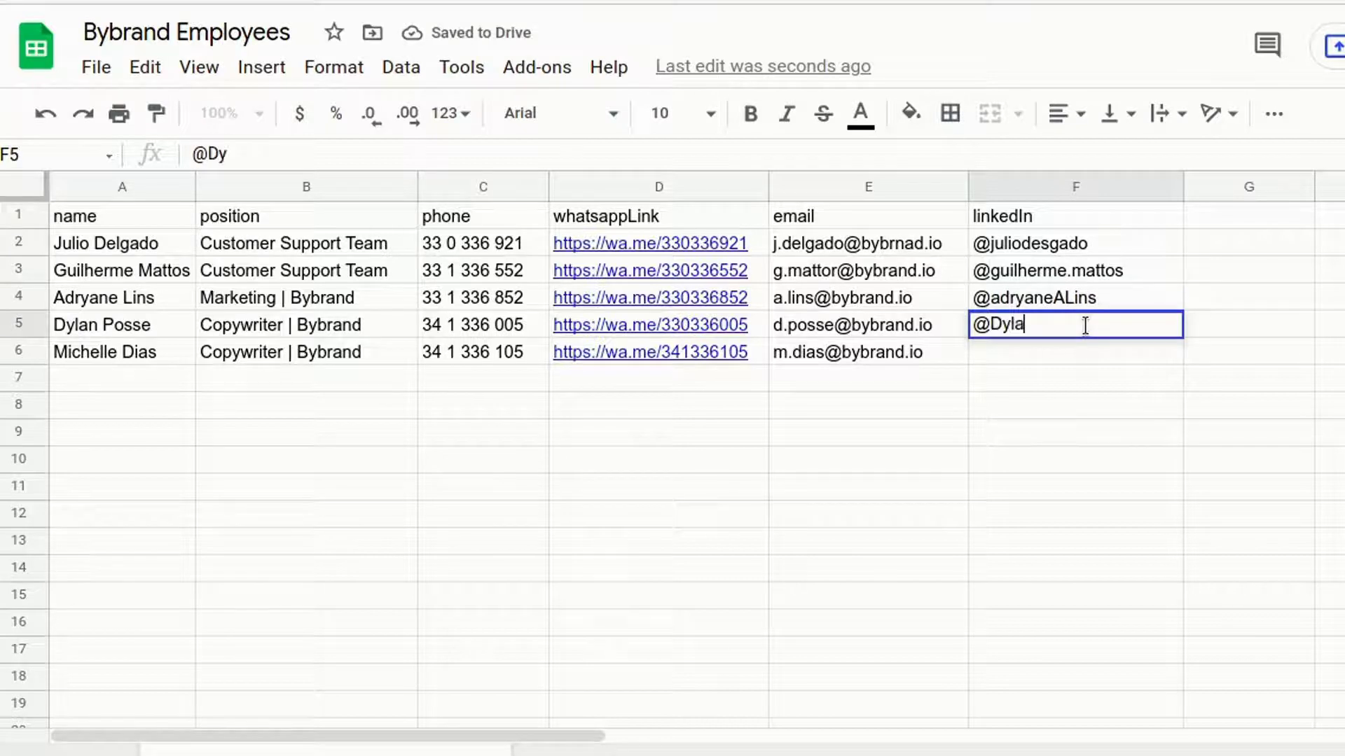
click(1001, 324)
key(BackSpace)
text(d)
click(1078, 351)
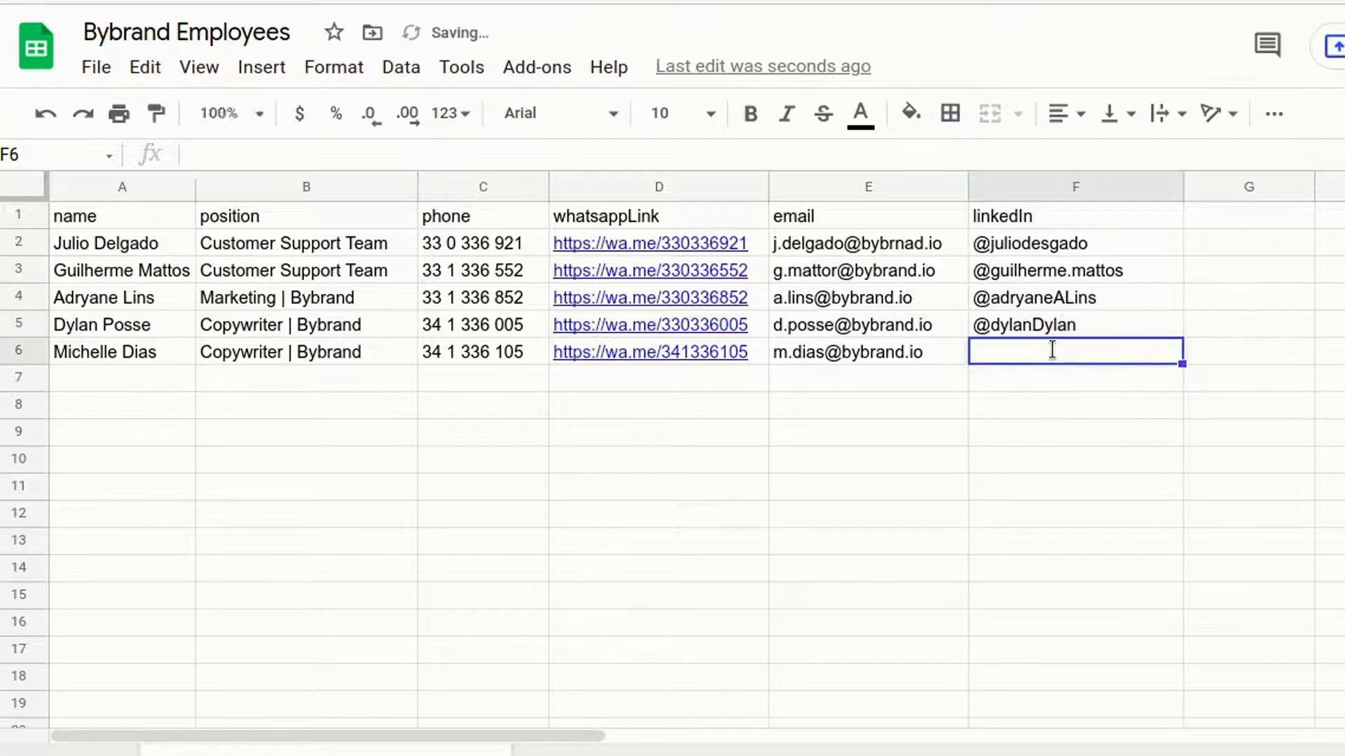
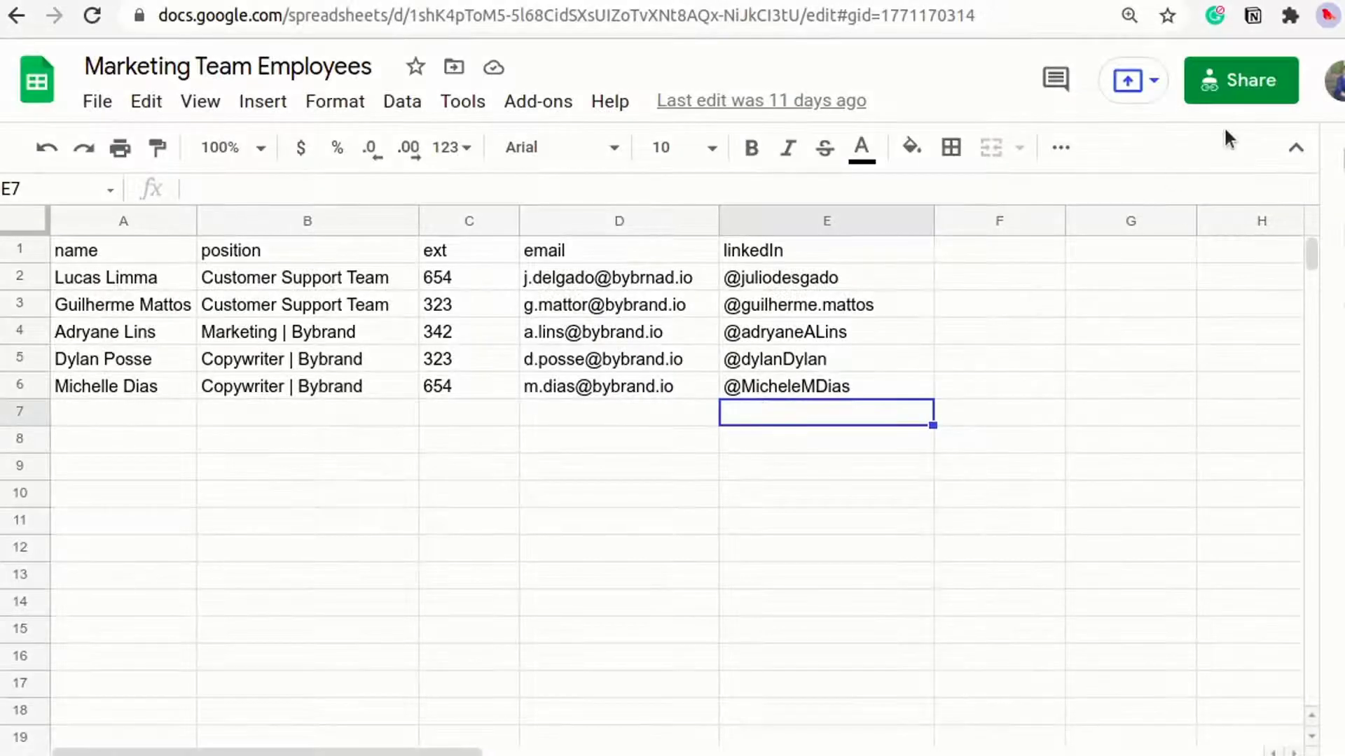
Copy the Marketing Team Employees spreadsheet's shareable view link from the Share dialog.
click(1235, 81)
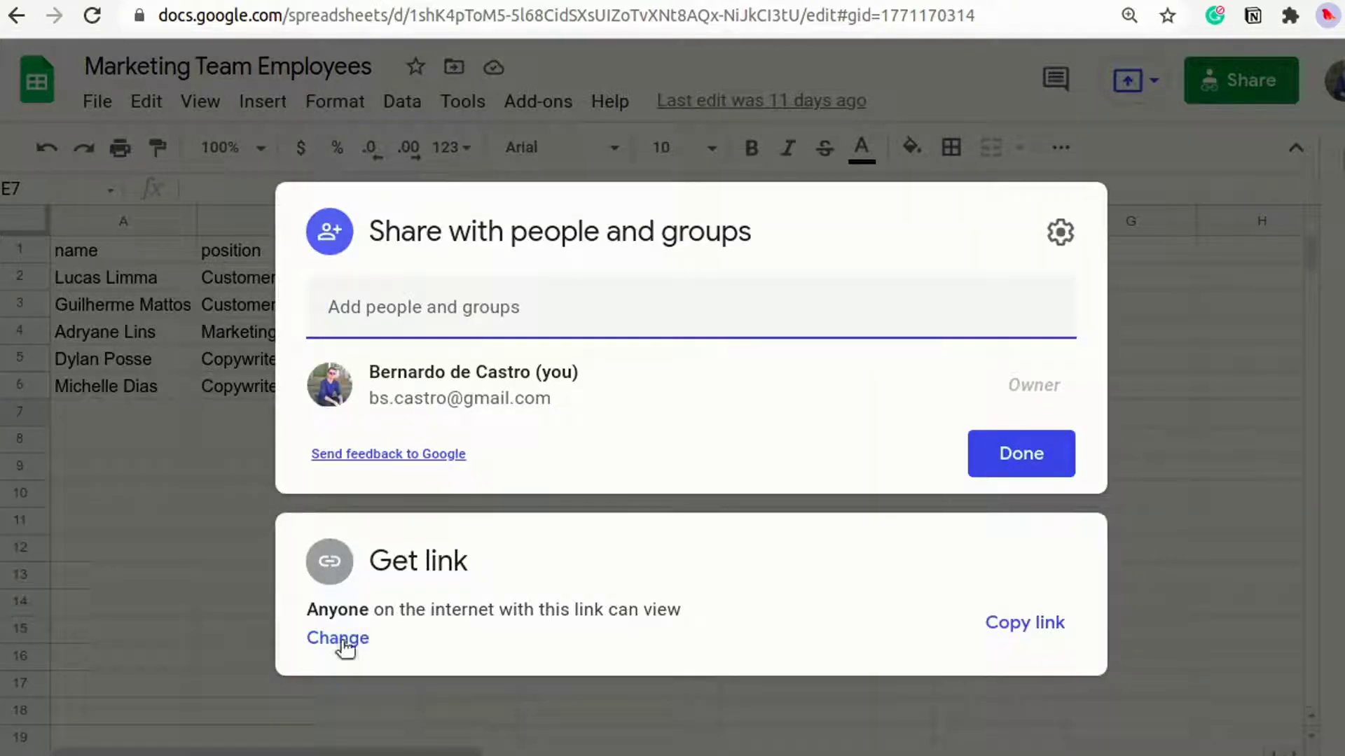
click(1006, 627)
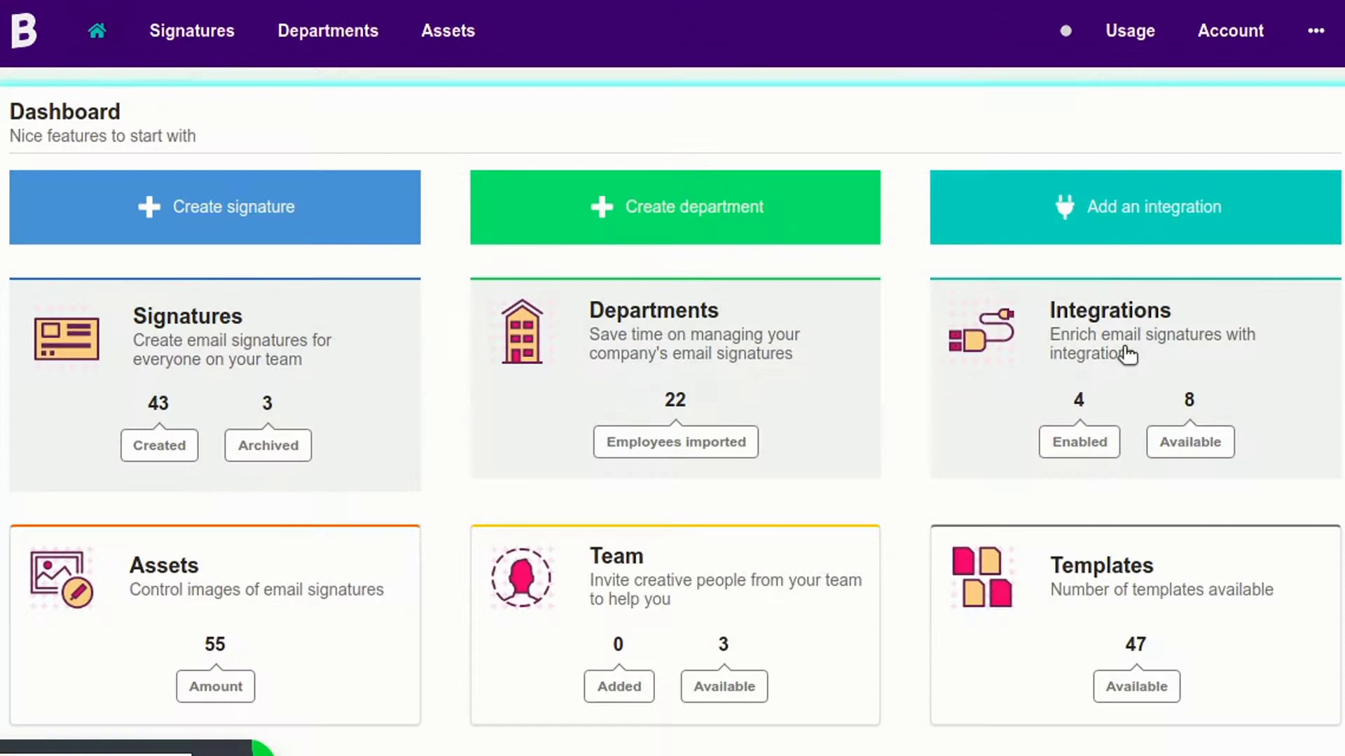
Add the Marketing Team Employees spreadsheet to the Google Sheets integration by pasting its shared link and saving.
click(1092, 361)
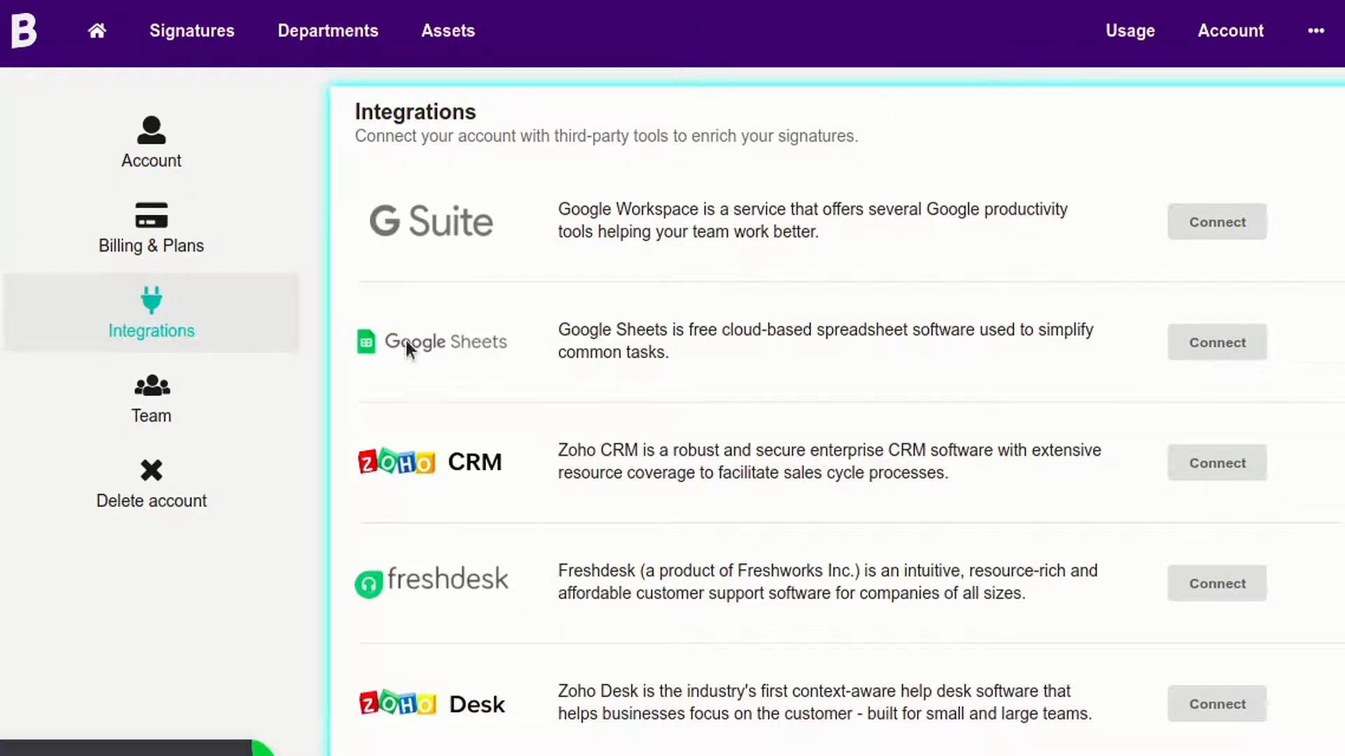
click(1219, 343)
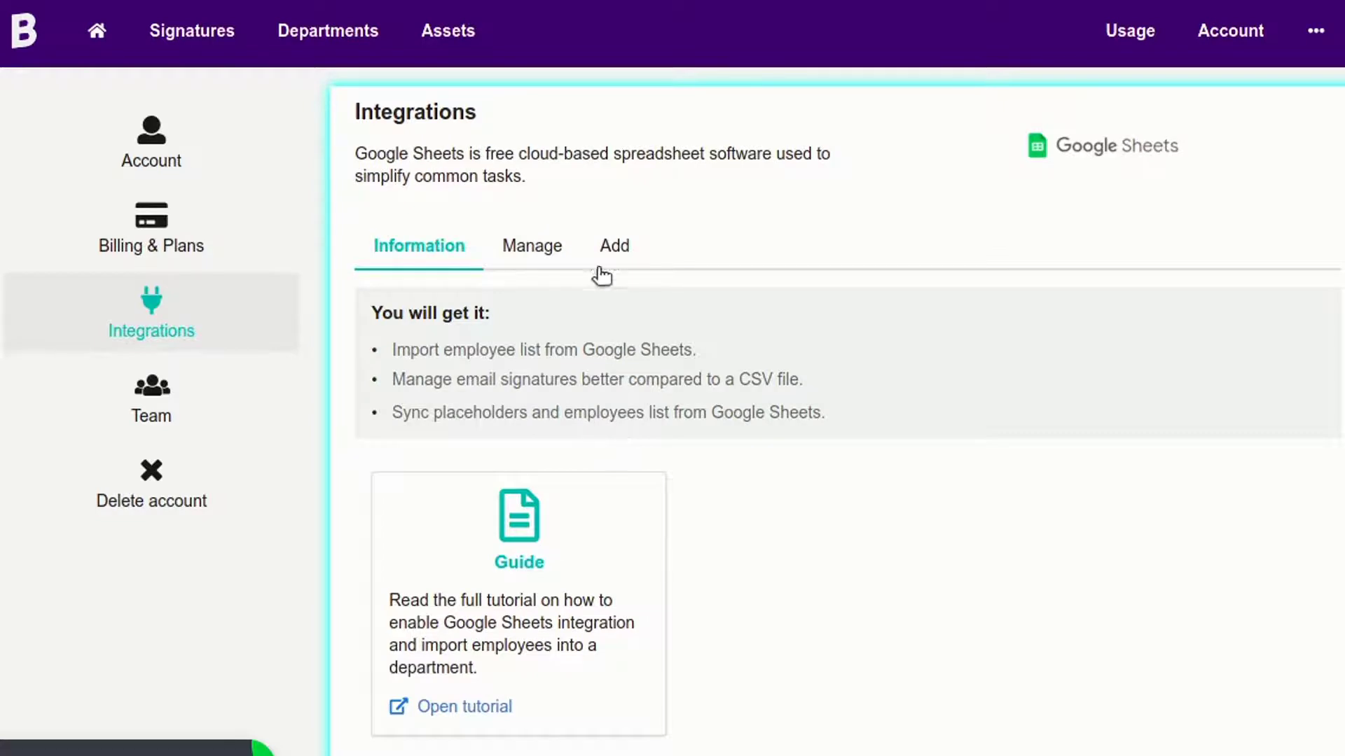
click(608, 246)
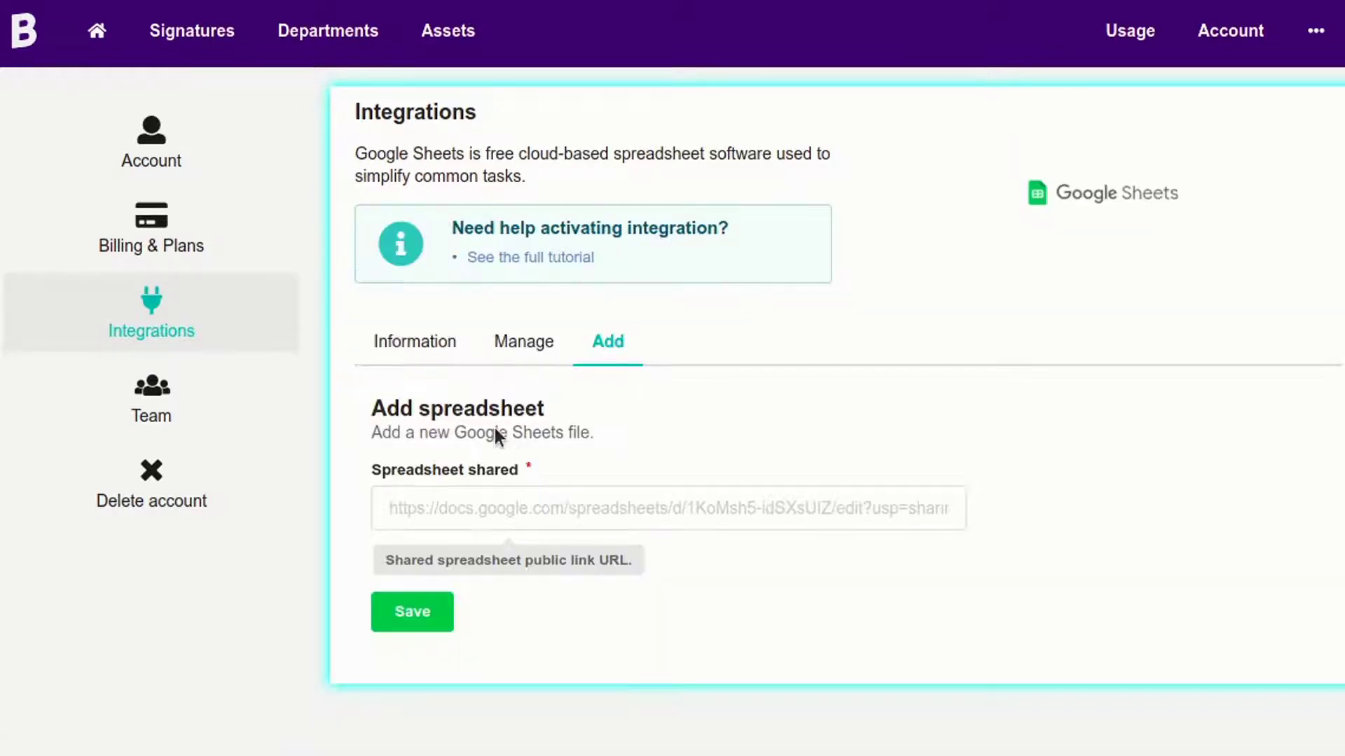
click(492, 510)
click(482, 545)
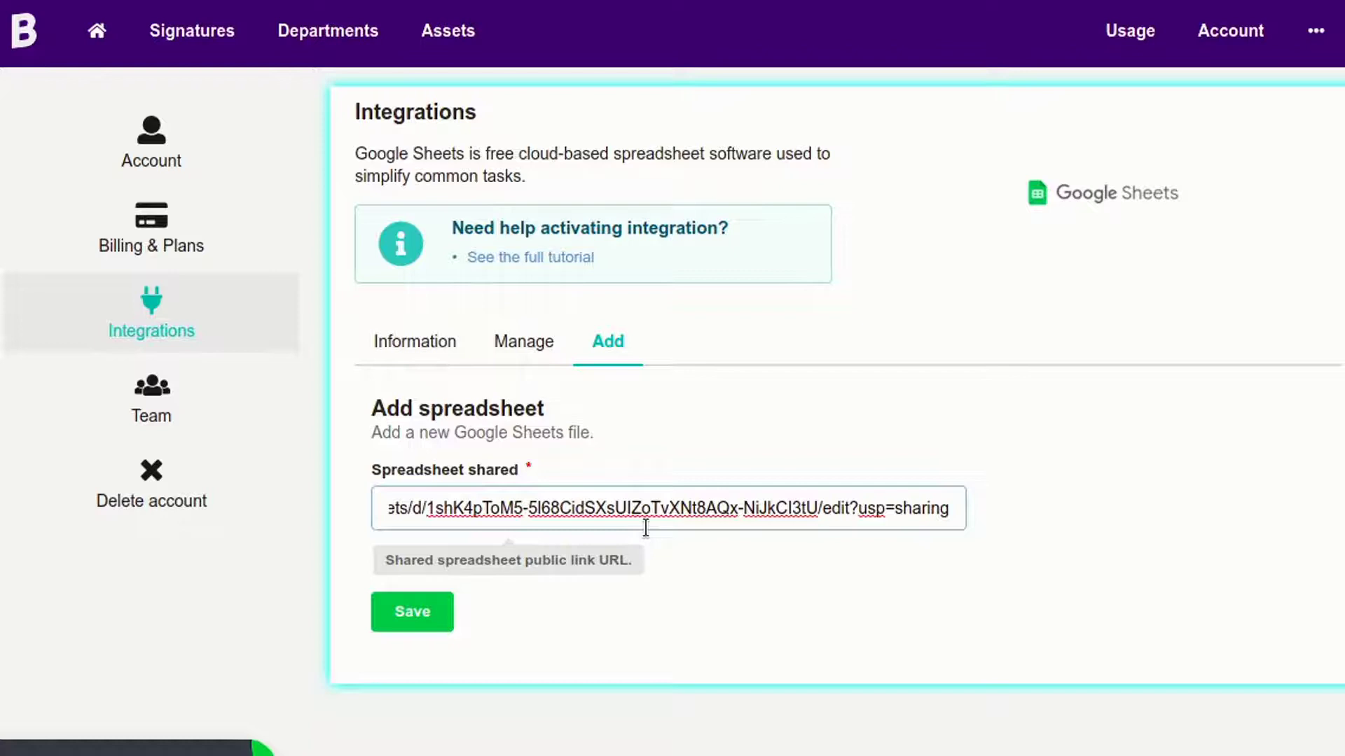
click(441, 620)
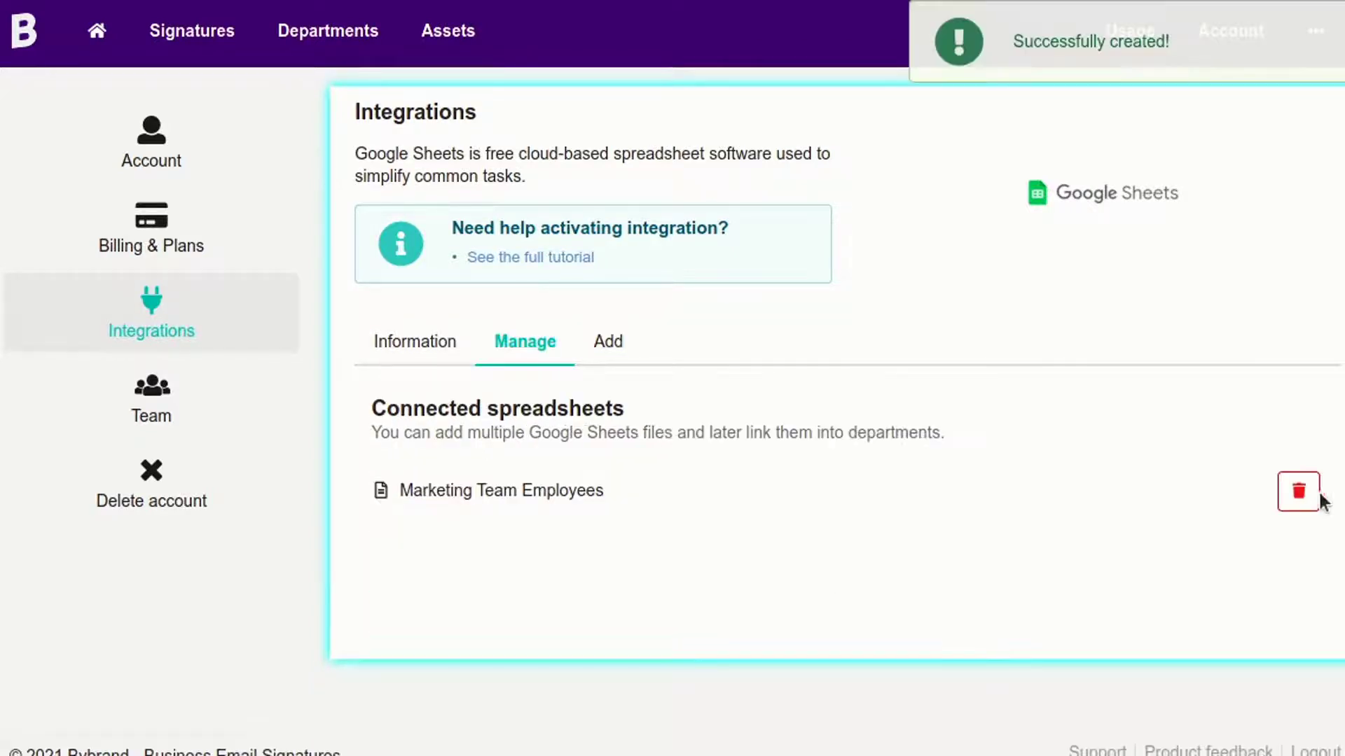
Create a new department named Marketing Team and continue with Save and Next.
click(335, 34)
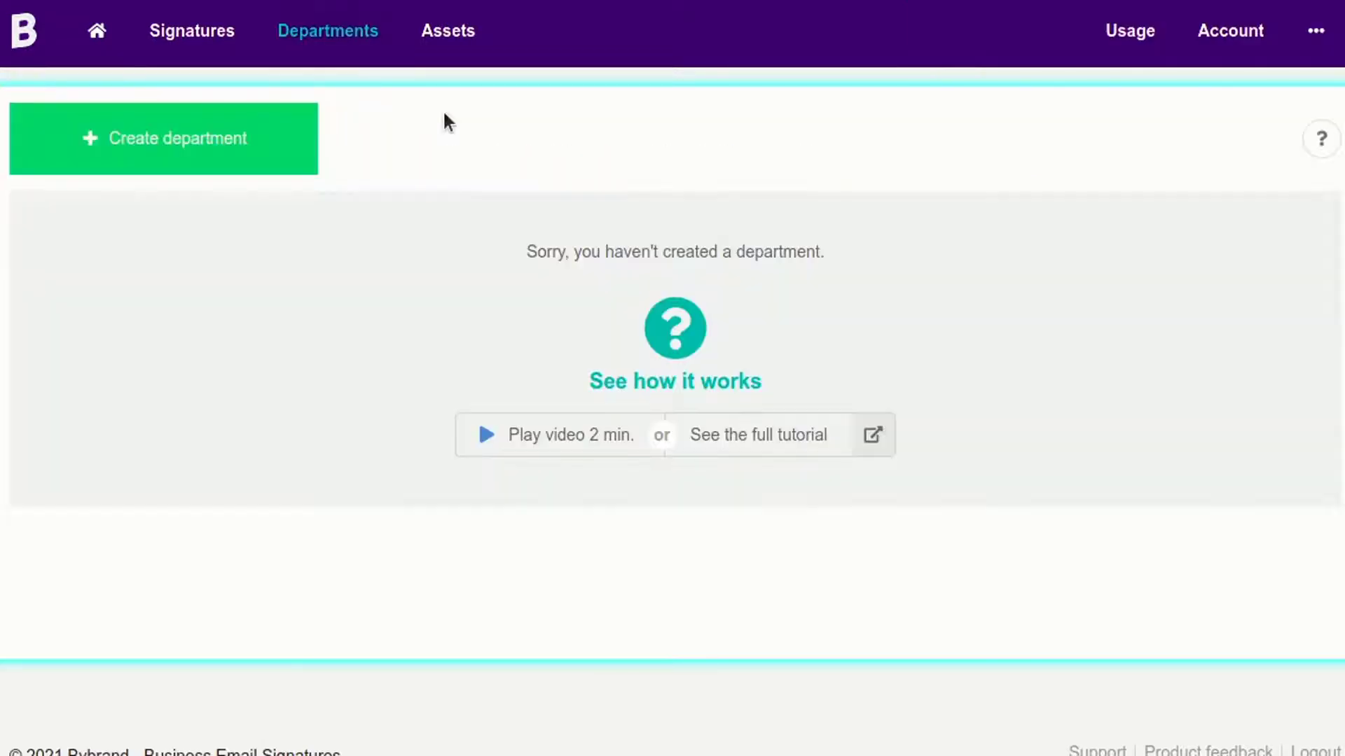
click(201, 150)
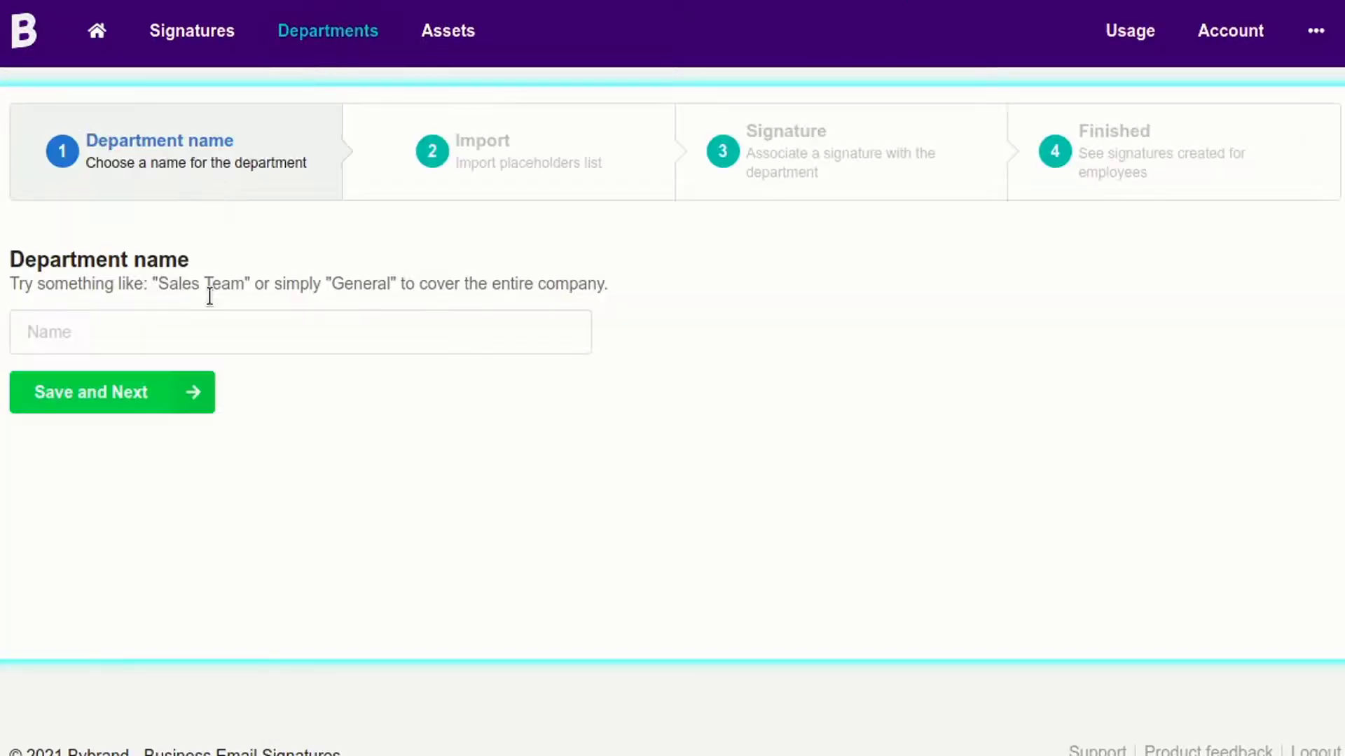
text(Mar)
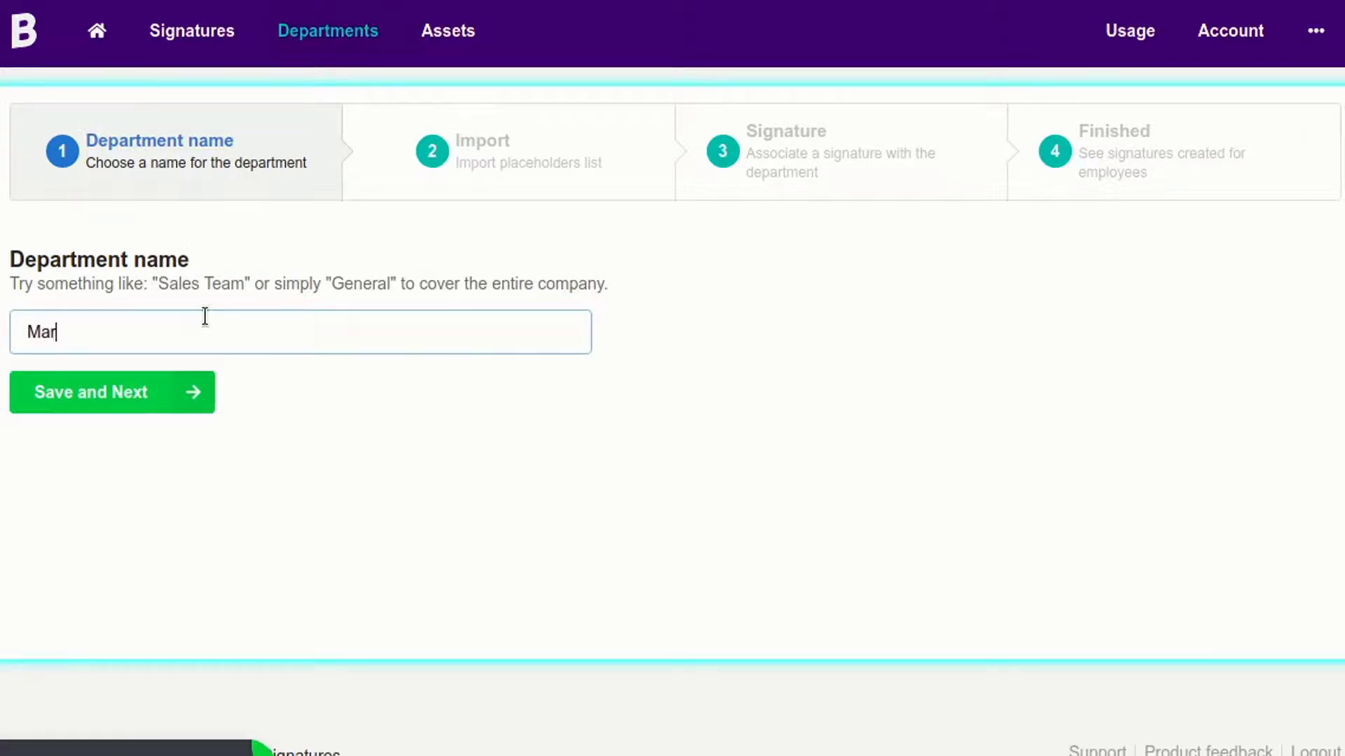
text(keting Team)
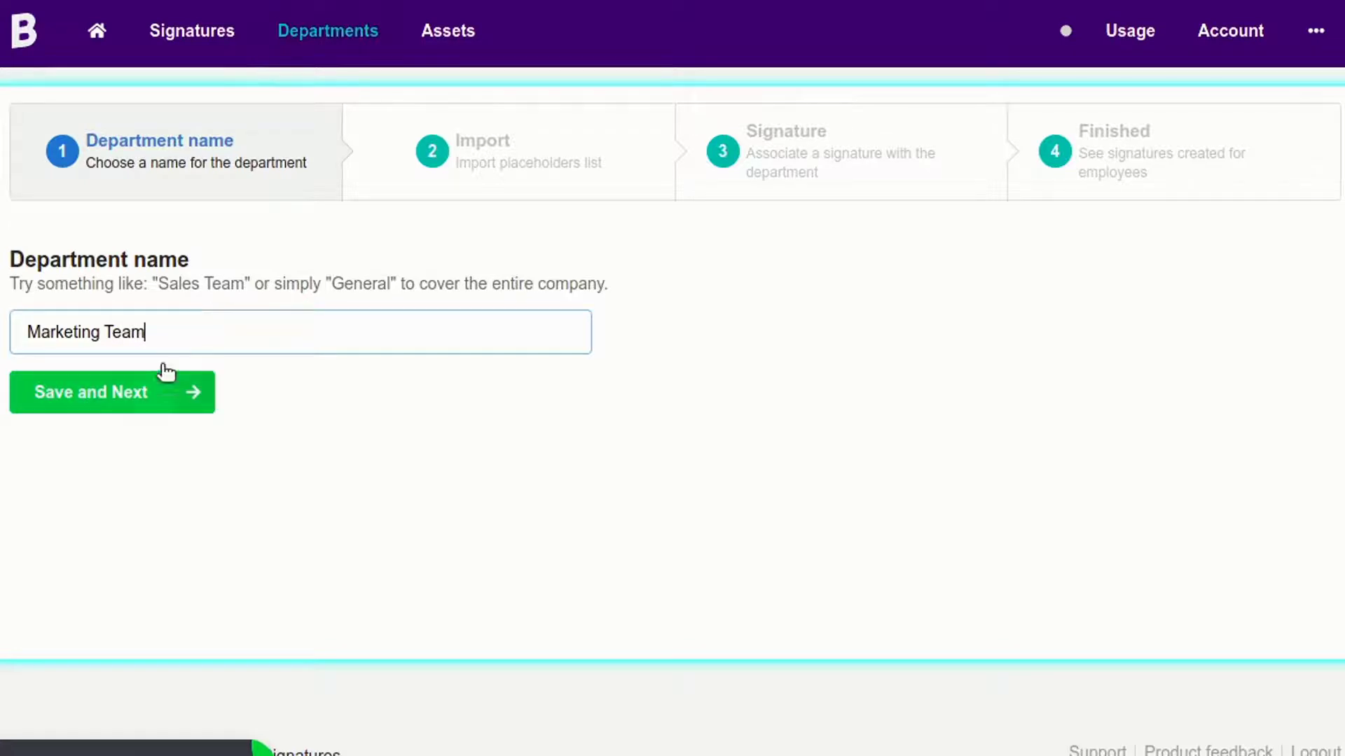
click(142, 390)
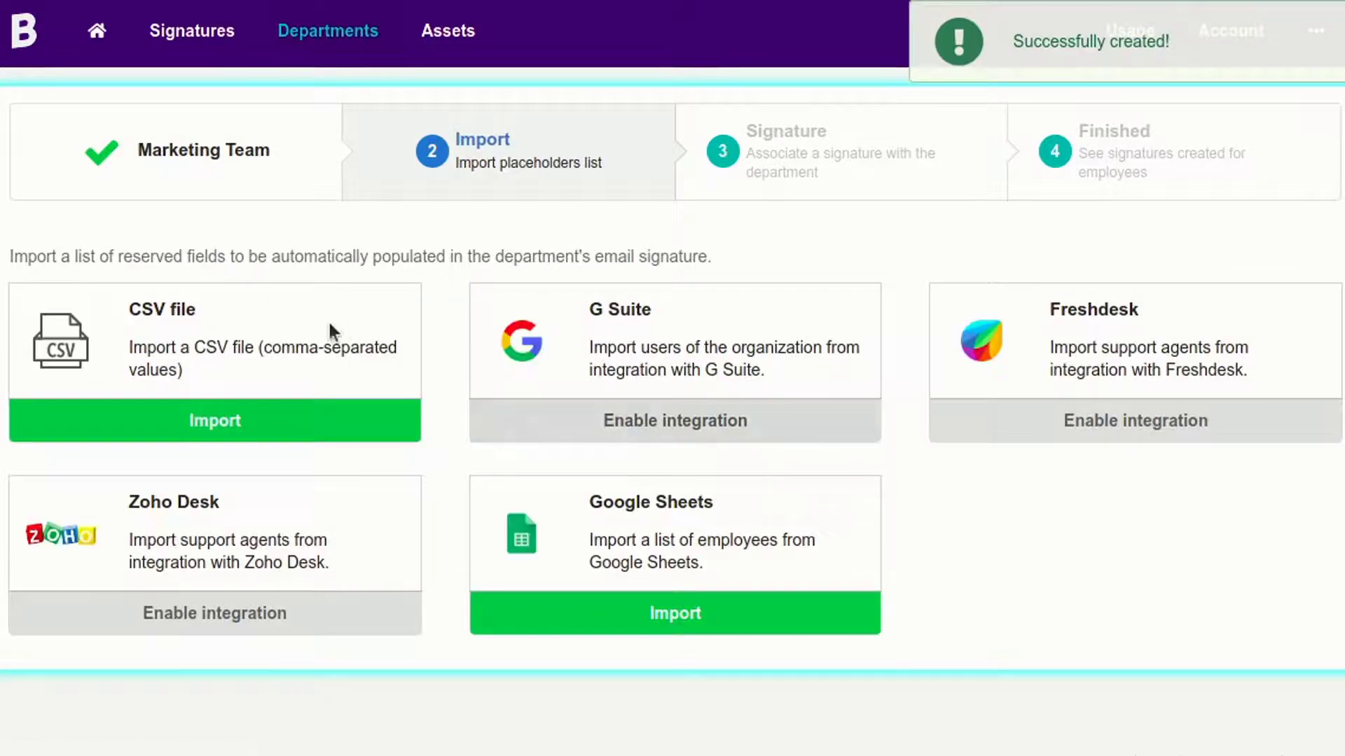
Load the Marketing Team Employees spreadsheet, review the five-employee preview, and confirm the import.
click(693, 601)
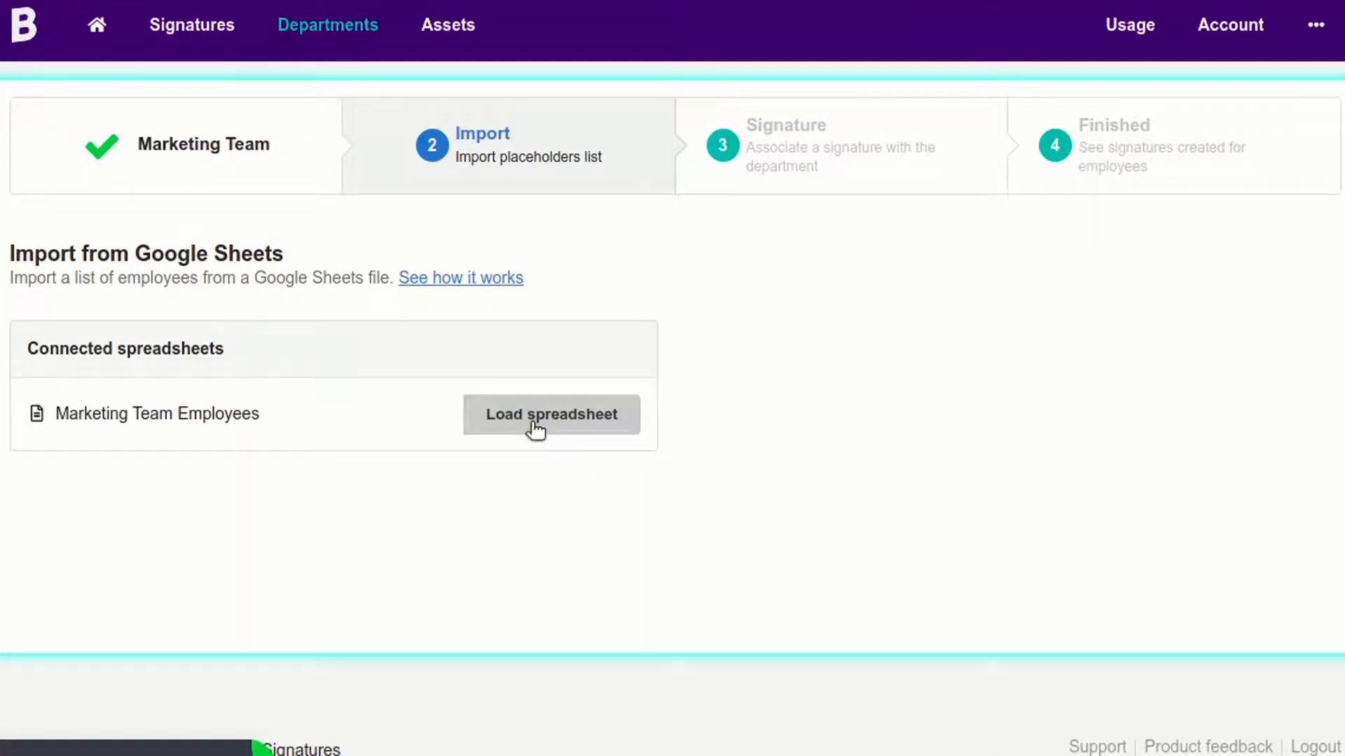
click(536, 429)
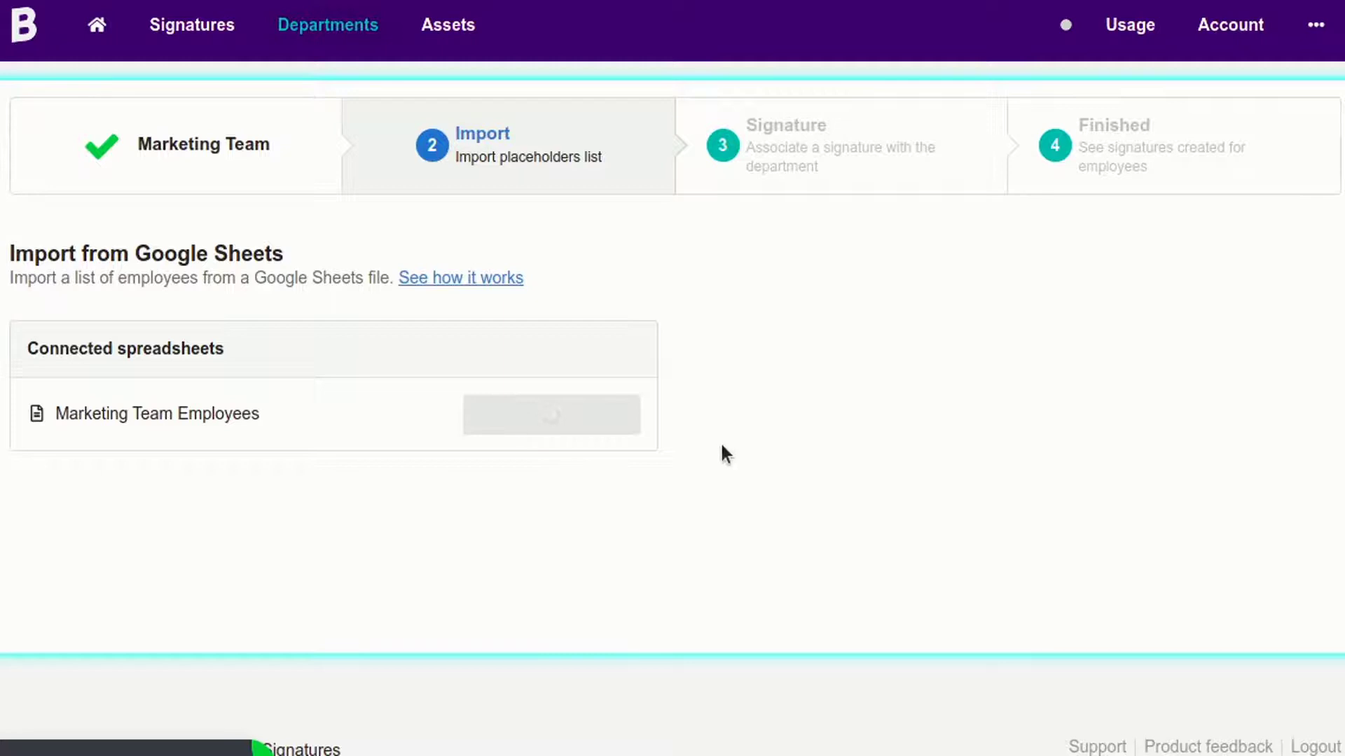
scroll(326, 288, down, 3)
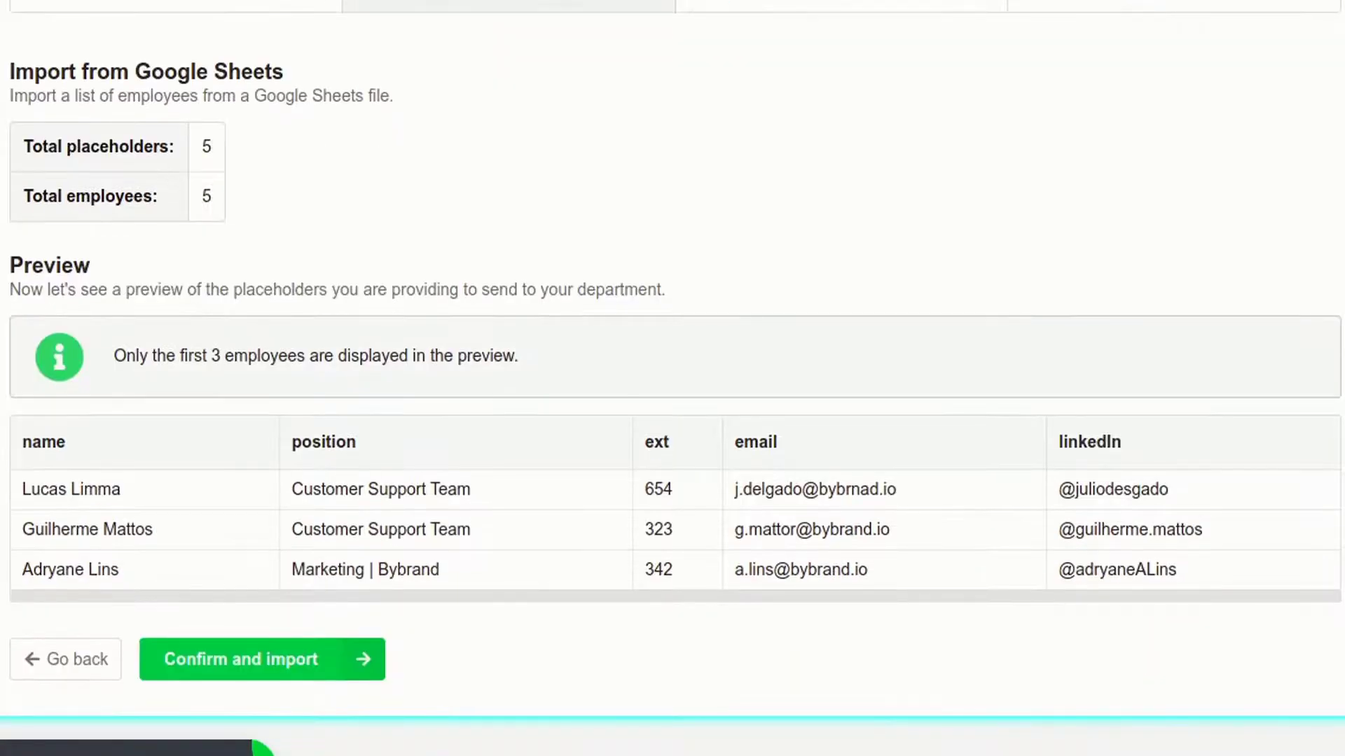
scroll(210, 133, up, 1)
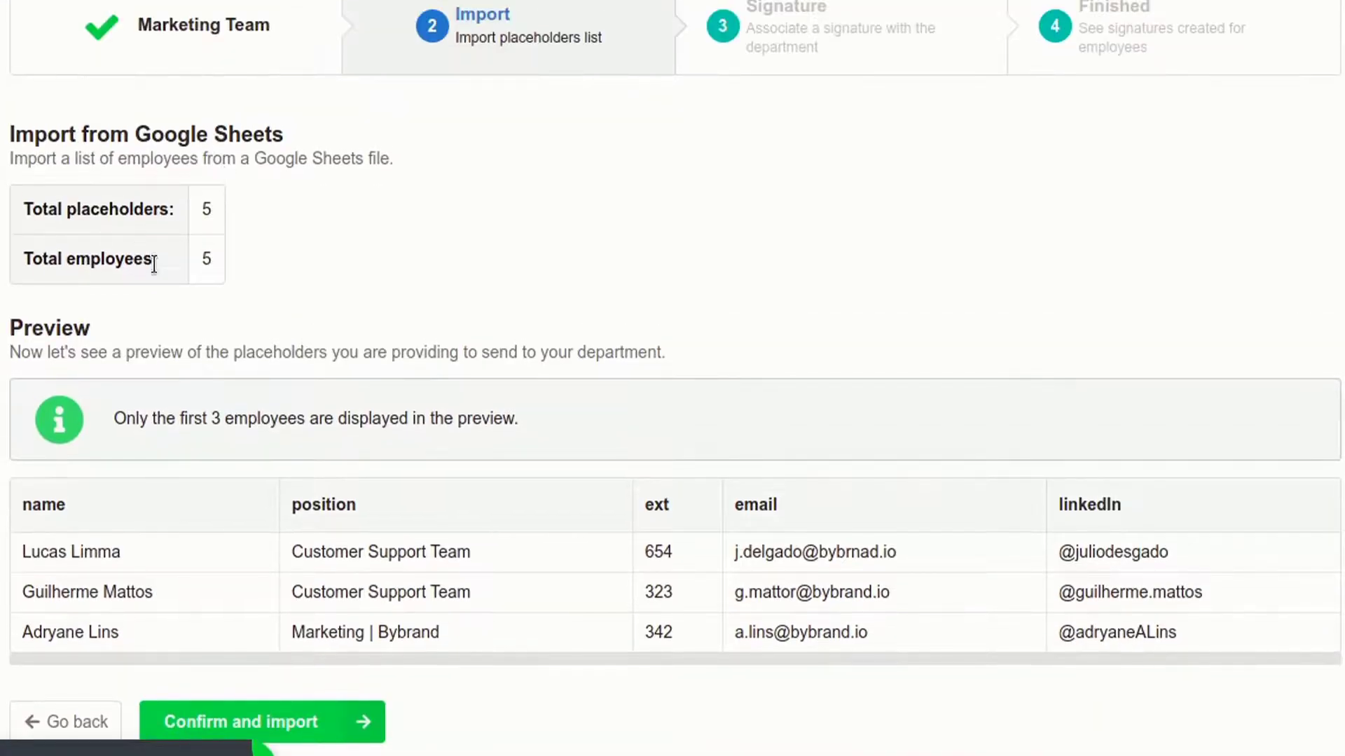
scroll(153, 263, down, 2)
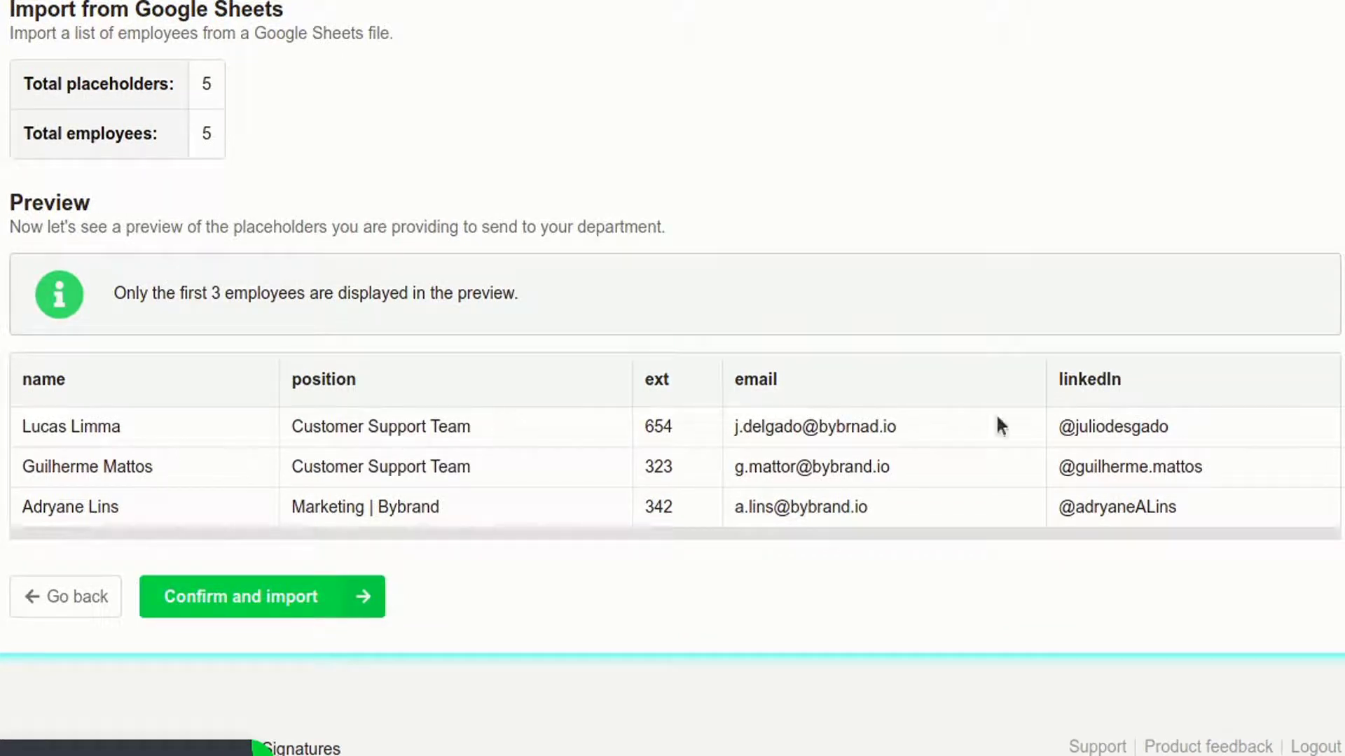
click(201, 602)
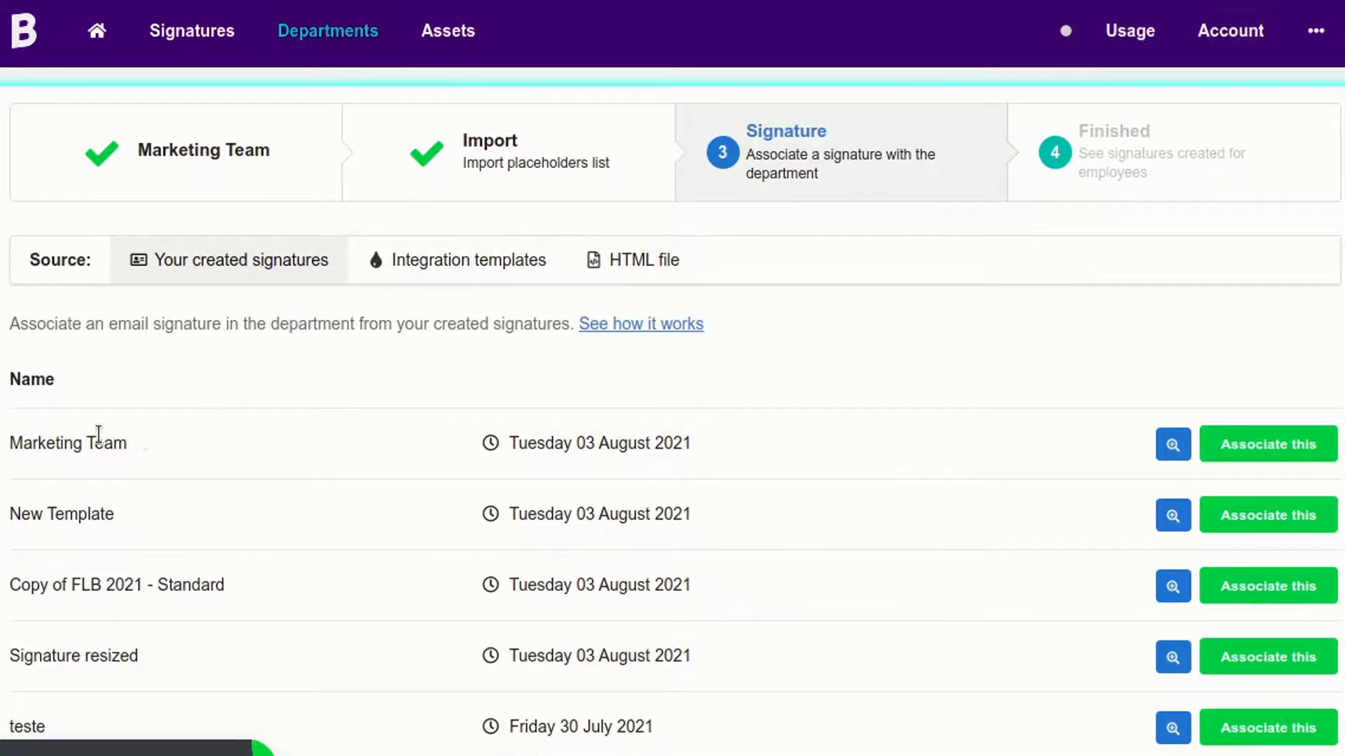
Preview the Marketing Team signature, then associate it with the department and confirm.
click(1157, 443)
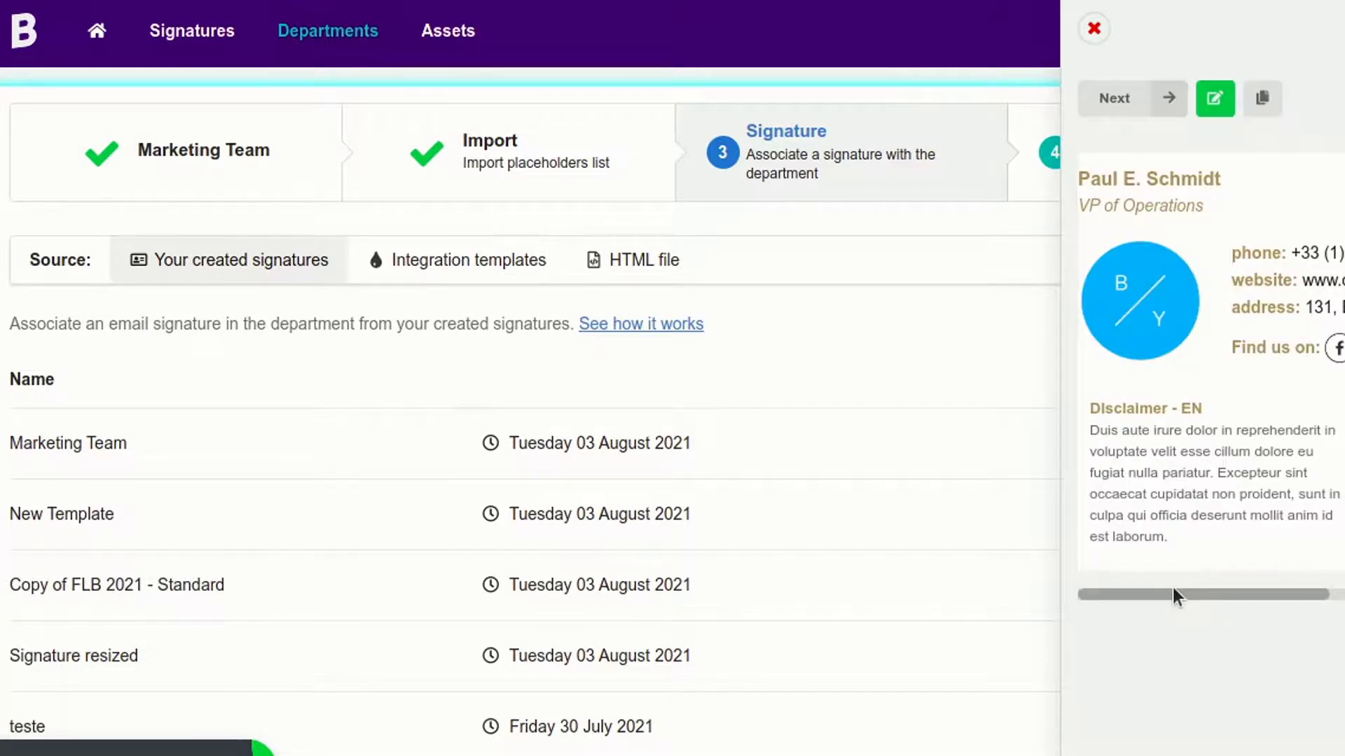
mouse_move(1173, 591)
mouse_down()
mouse_move(1290, 595)
mouse_move(1176, 597)
mouse_move(1055, 557)
mouse_up()
click(825, 419)
click(1254, 442)
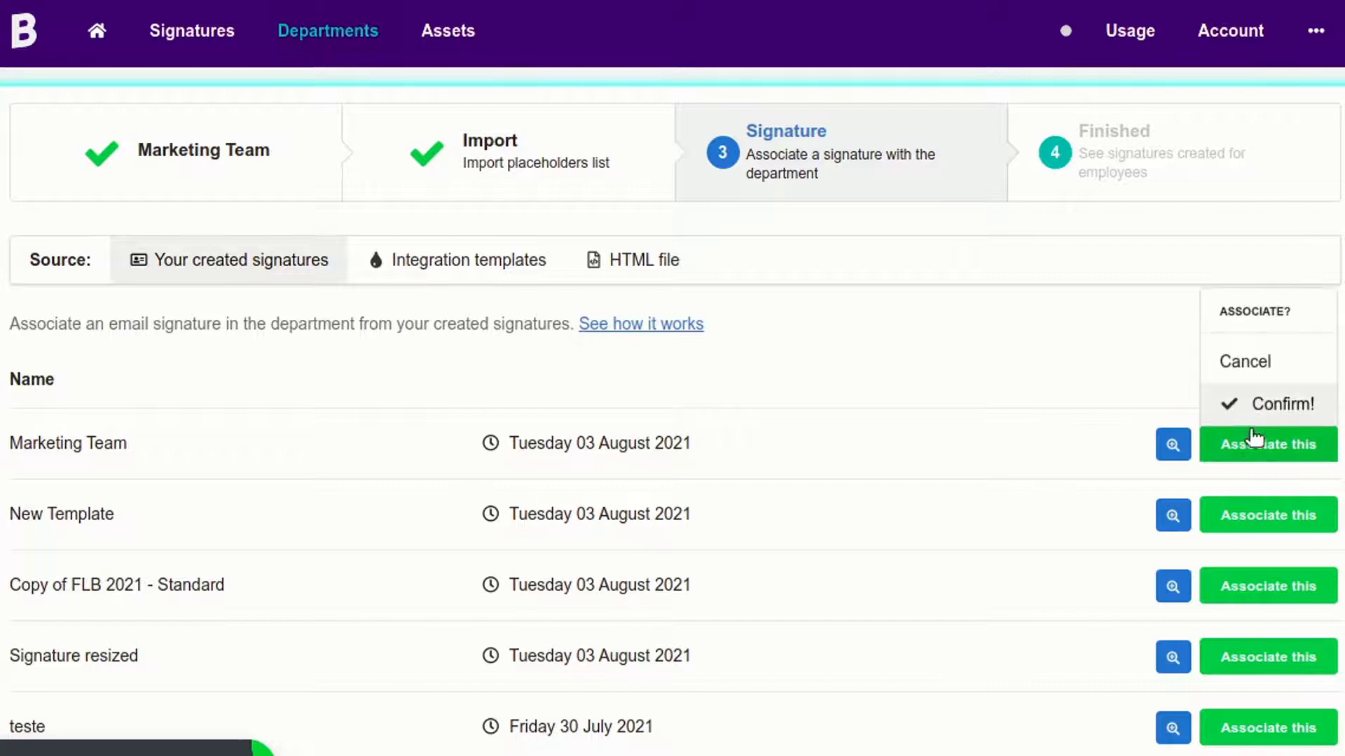
click(1253, 411)
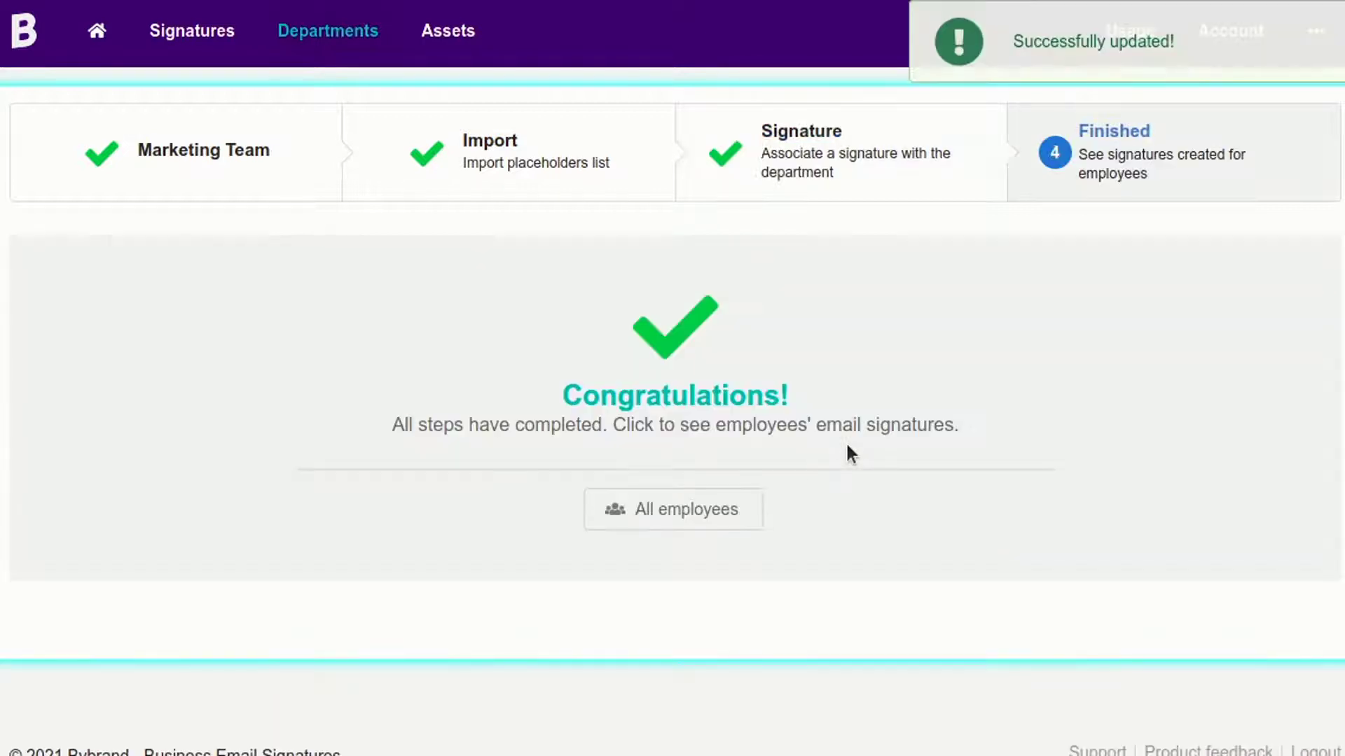
Show all employees and preview the first three employees' signatures one after another.
click(658, 510)
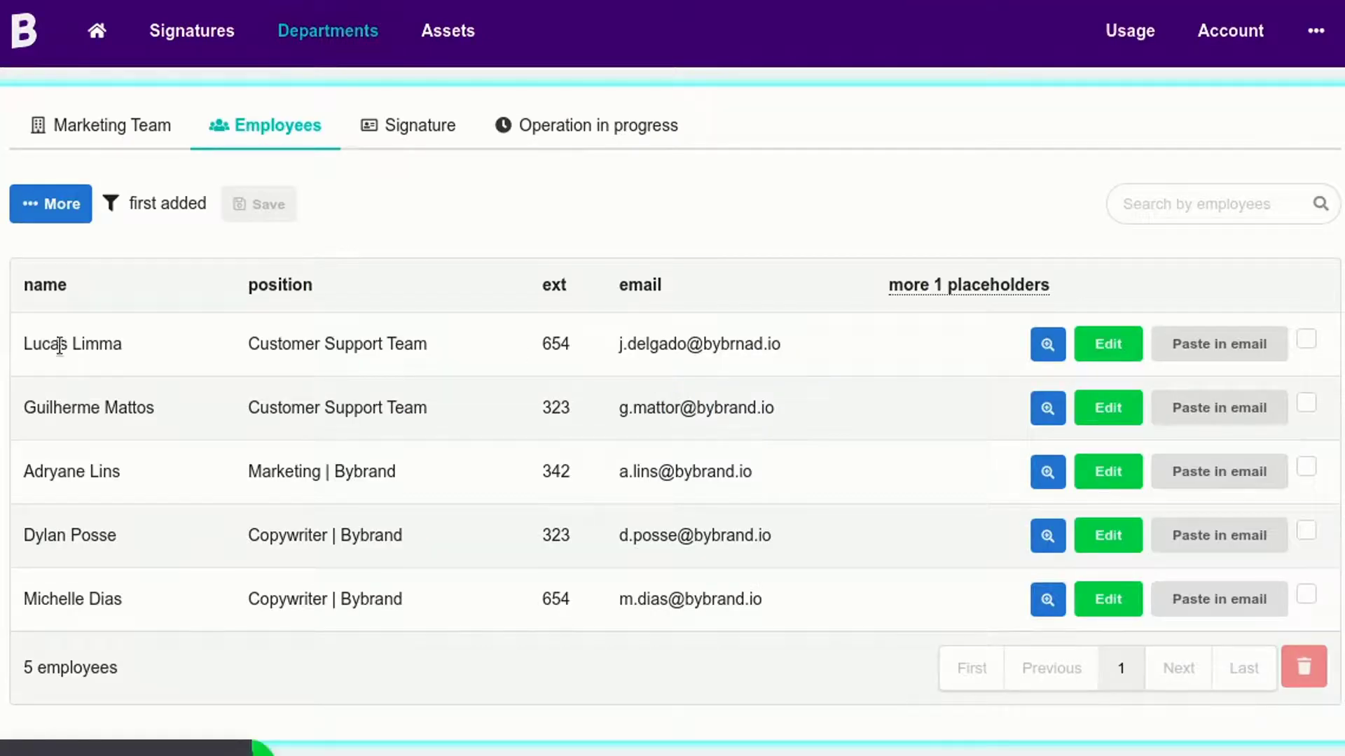
click(1048, 344)
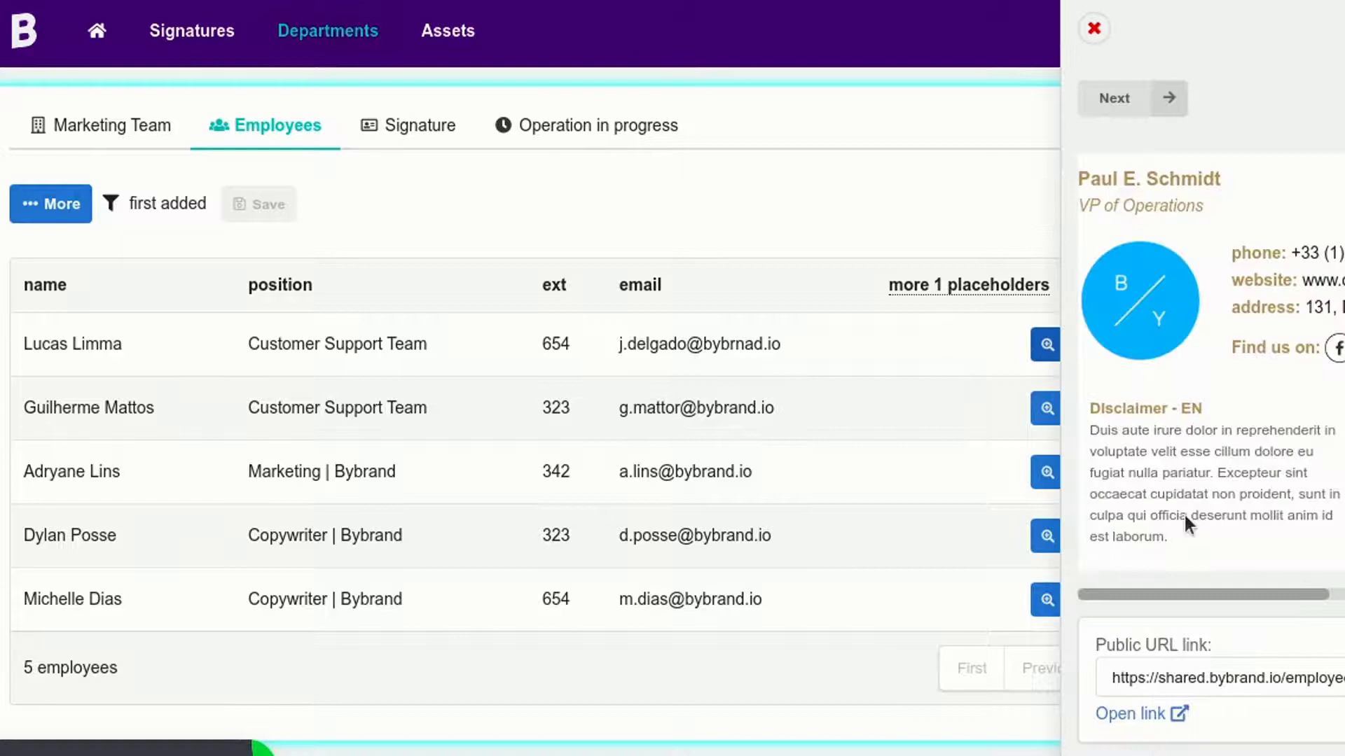
mouse_move(1180, 595)
mouse_down()
mouse_move(1220, 594)
mouse_move(919, 427)
mouse_up()
click(919, 427)
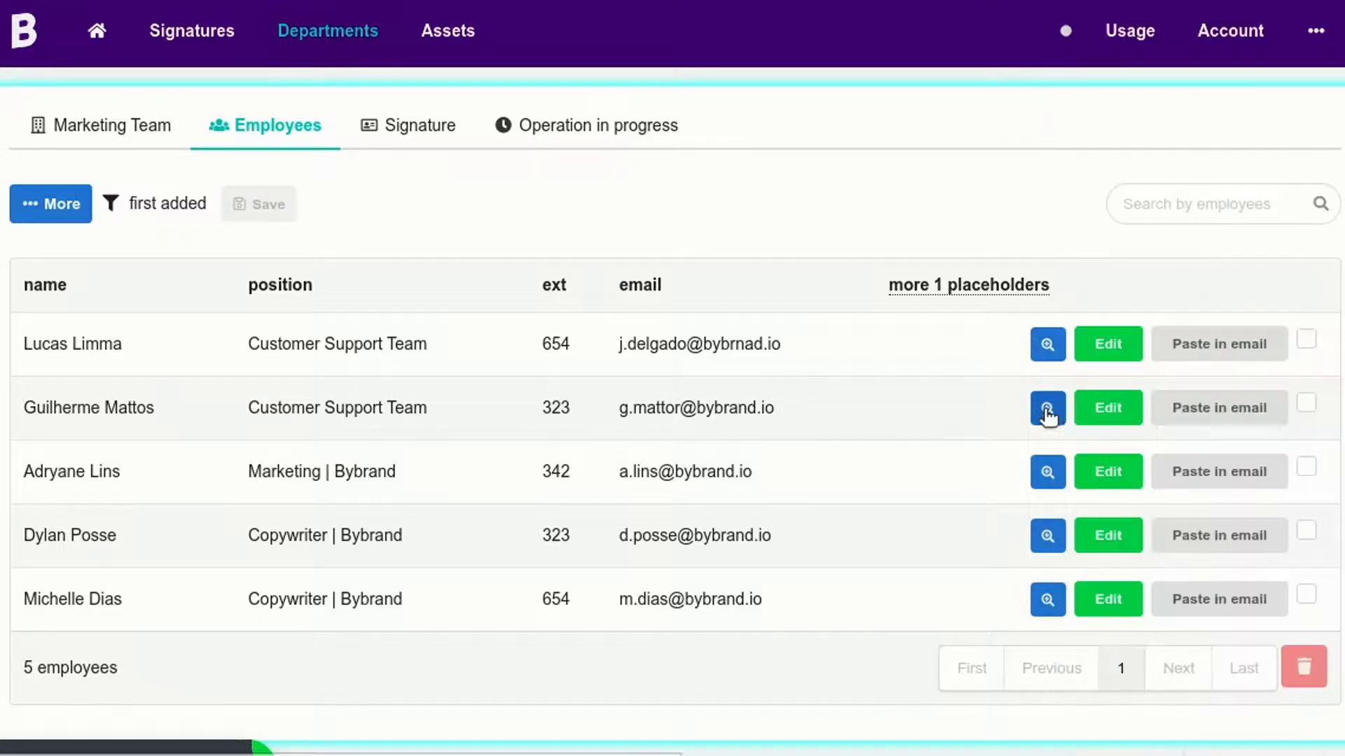
click(1048, 409)
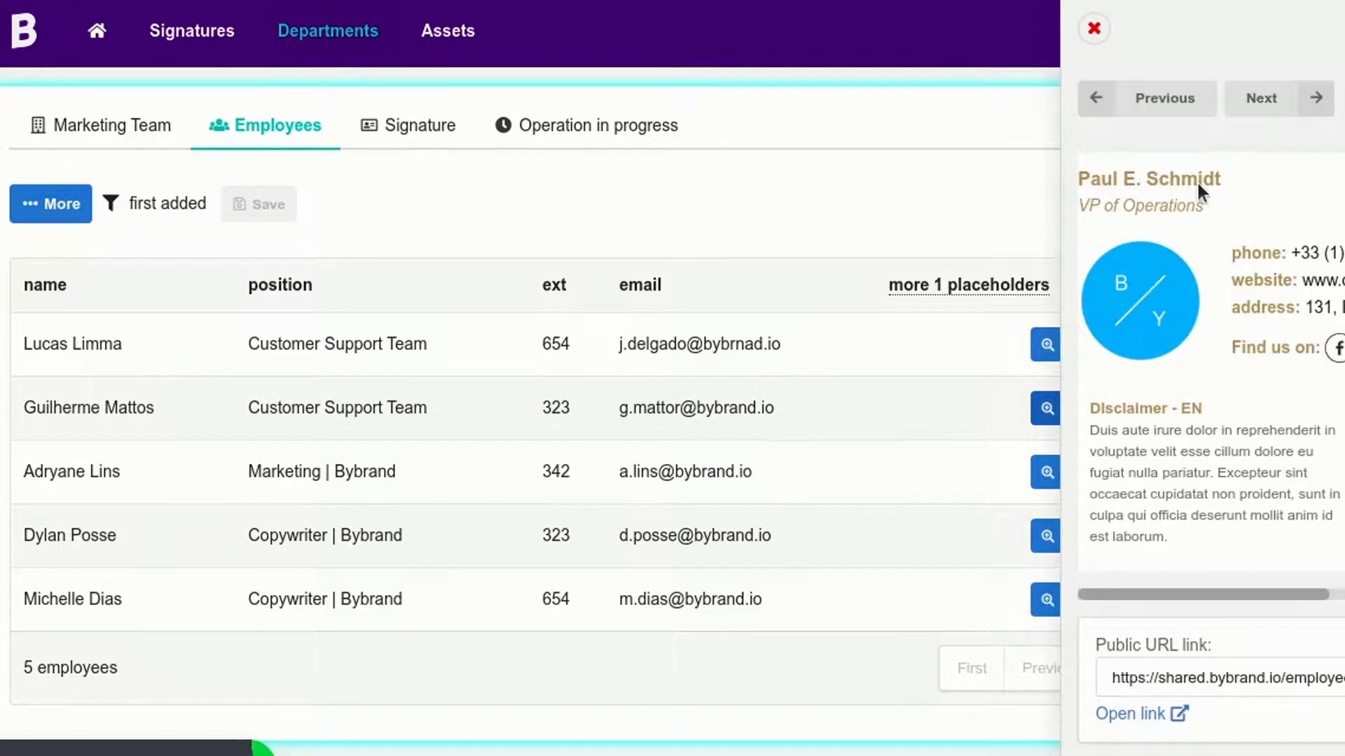
click(1009, 399)
click(1046, 481)
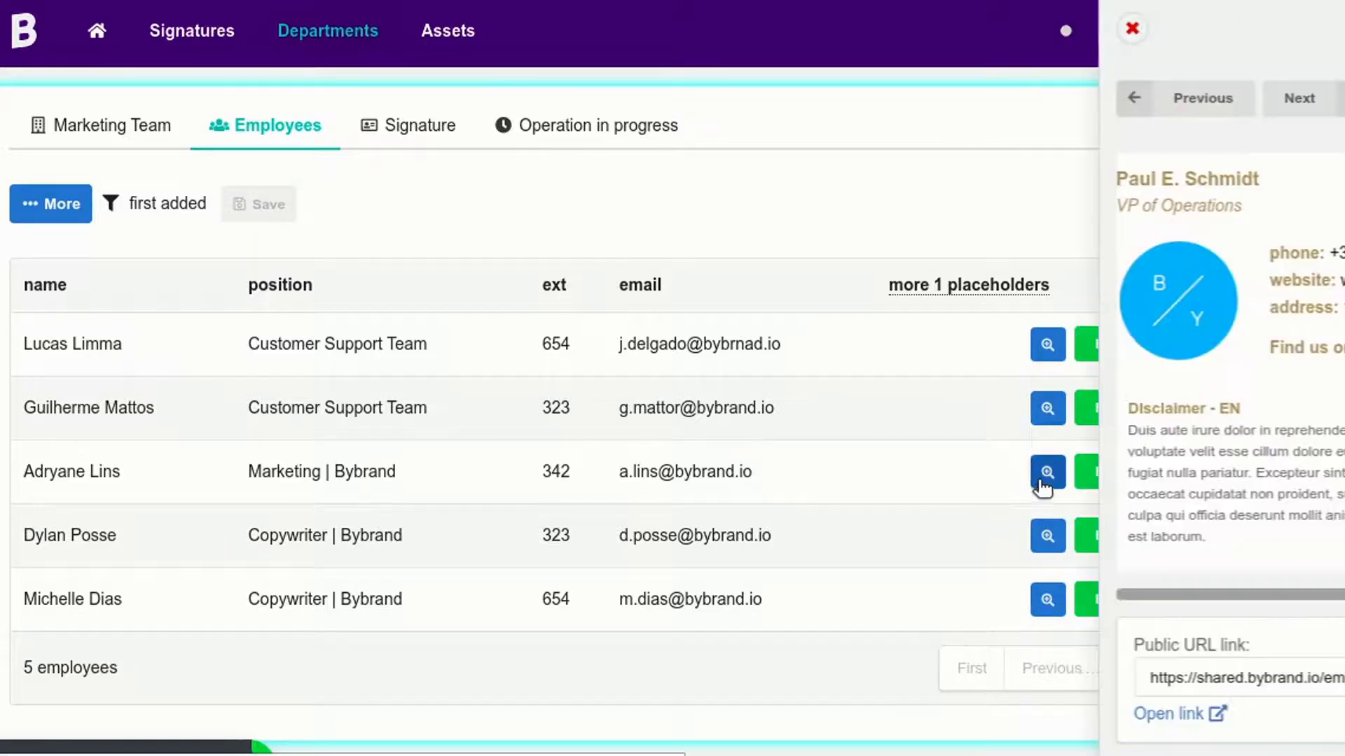
click(982, 442)
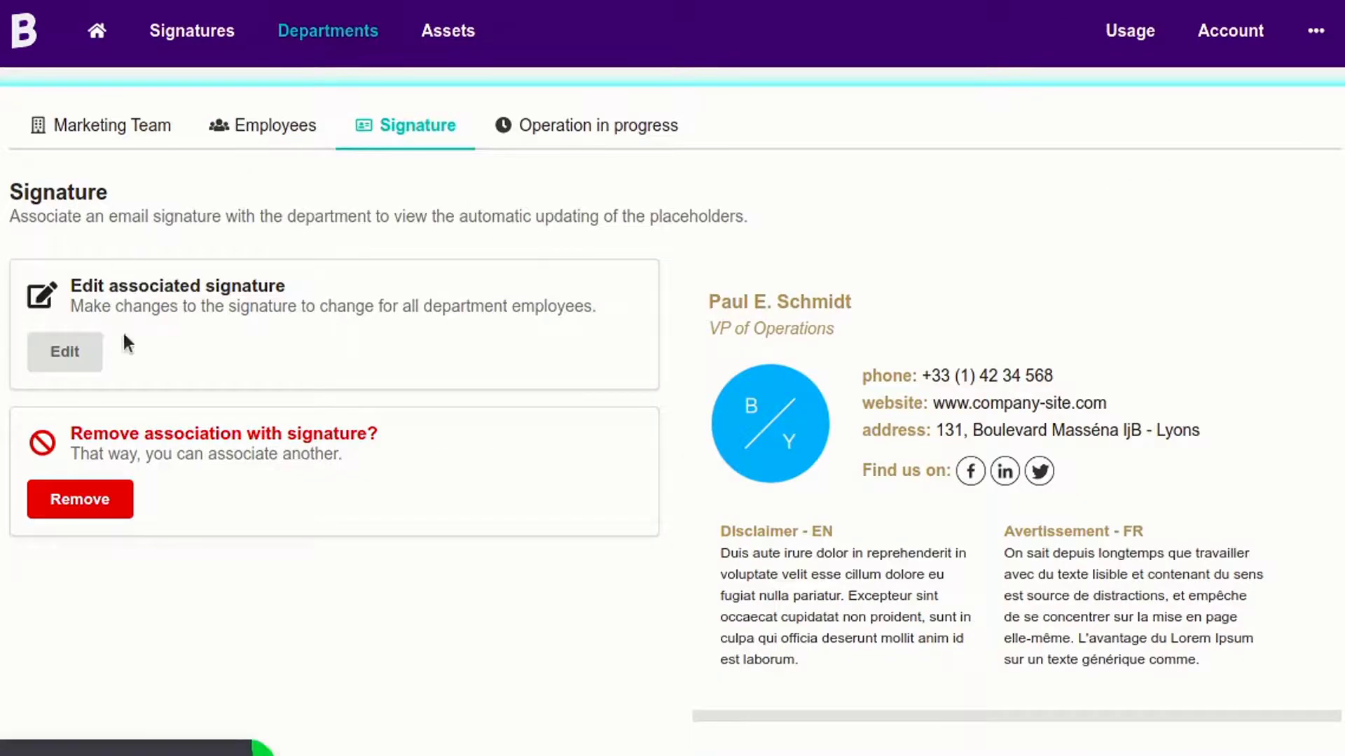
Open the associated Marketing Team signature in the editor via Edit.
click(96, 358)
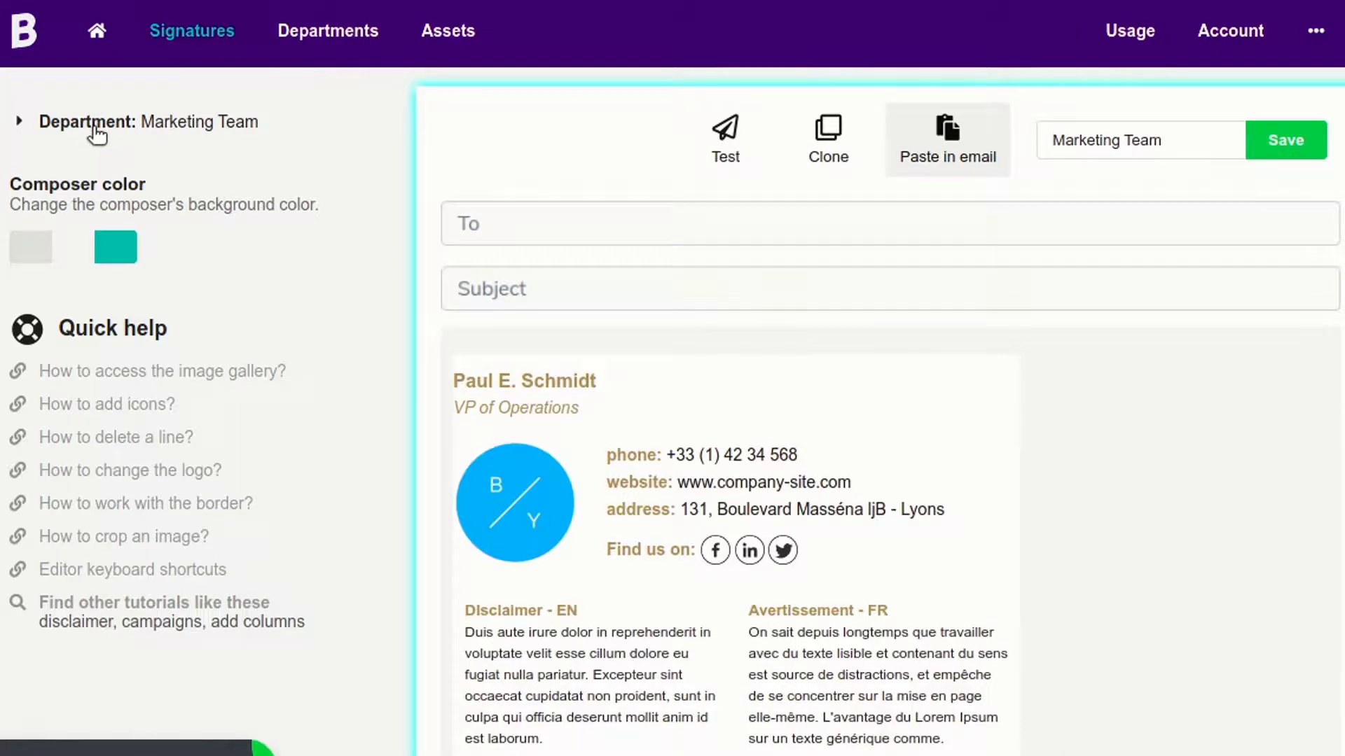
Replace the signature's sample name with the {{name}} placeholder.
click(97, 127)
double_click(37, 277)
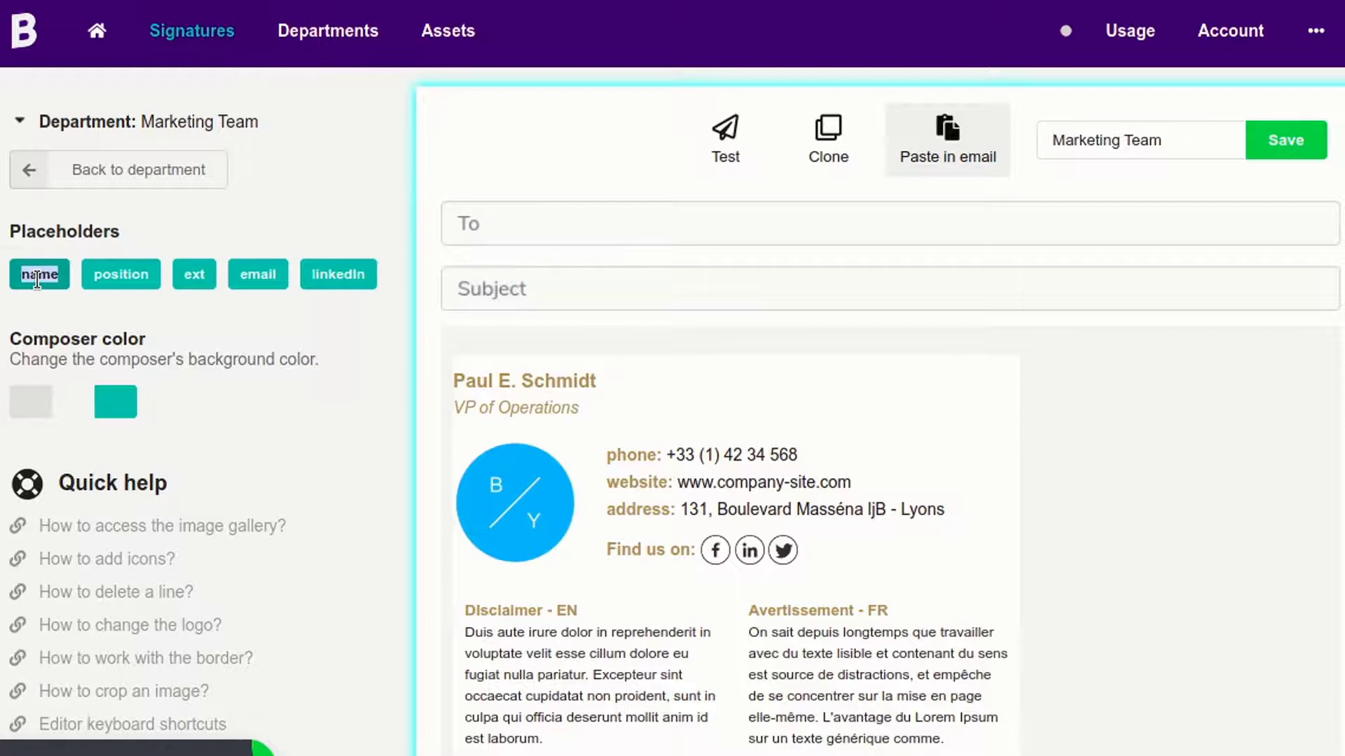
click(72, 231)
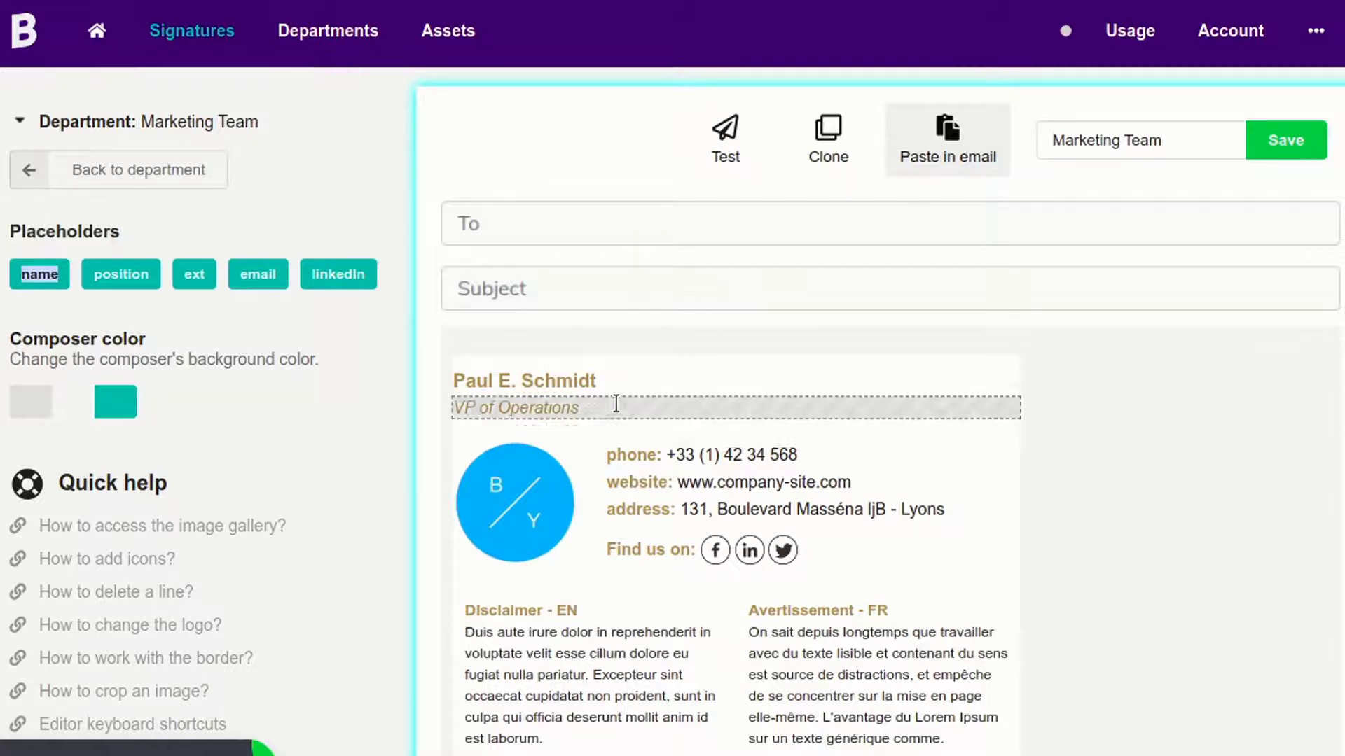
click(664, 366)
click(663, 365)
key(ctrl+a)
key(BackSpace)
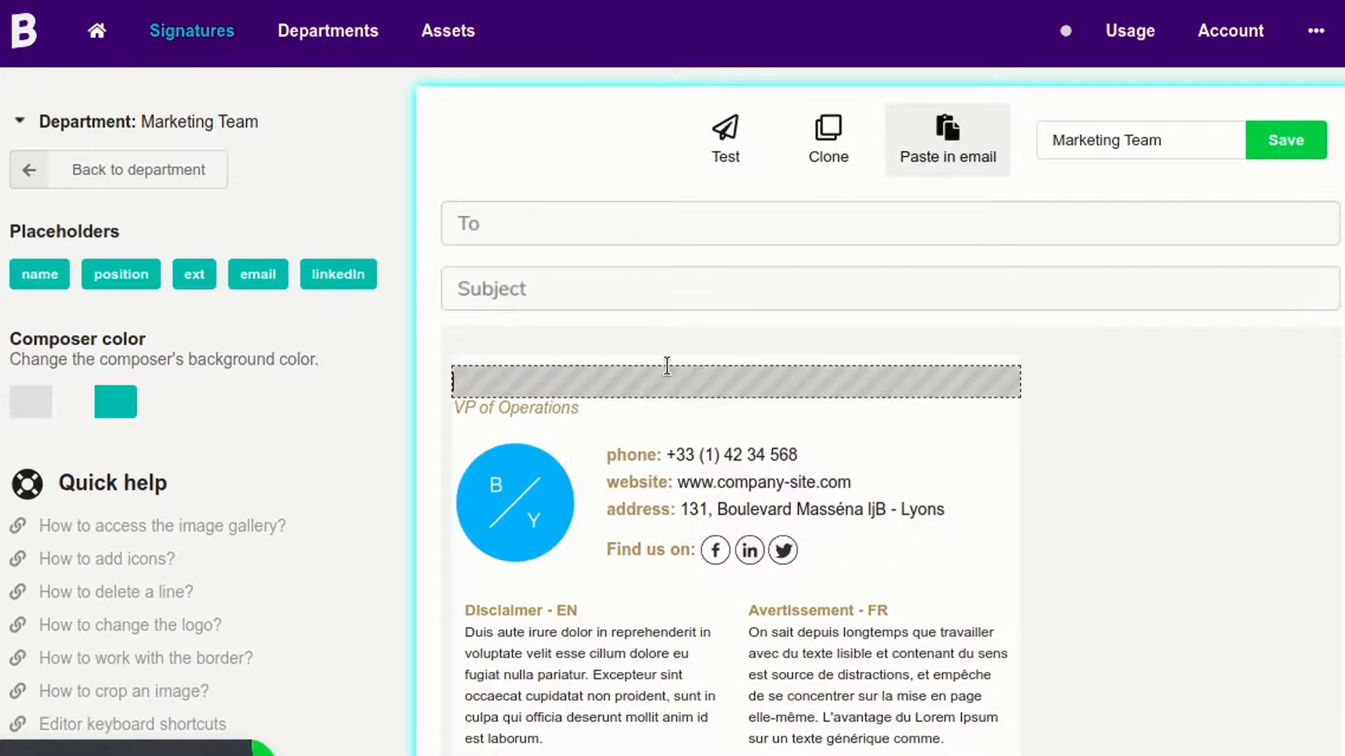
text({{name)
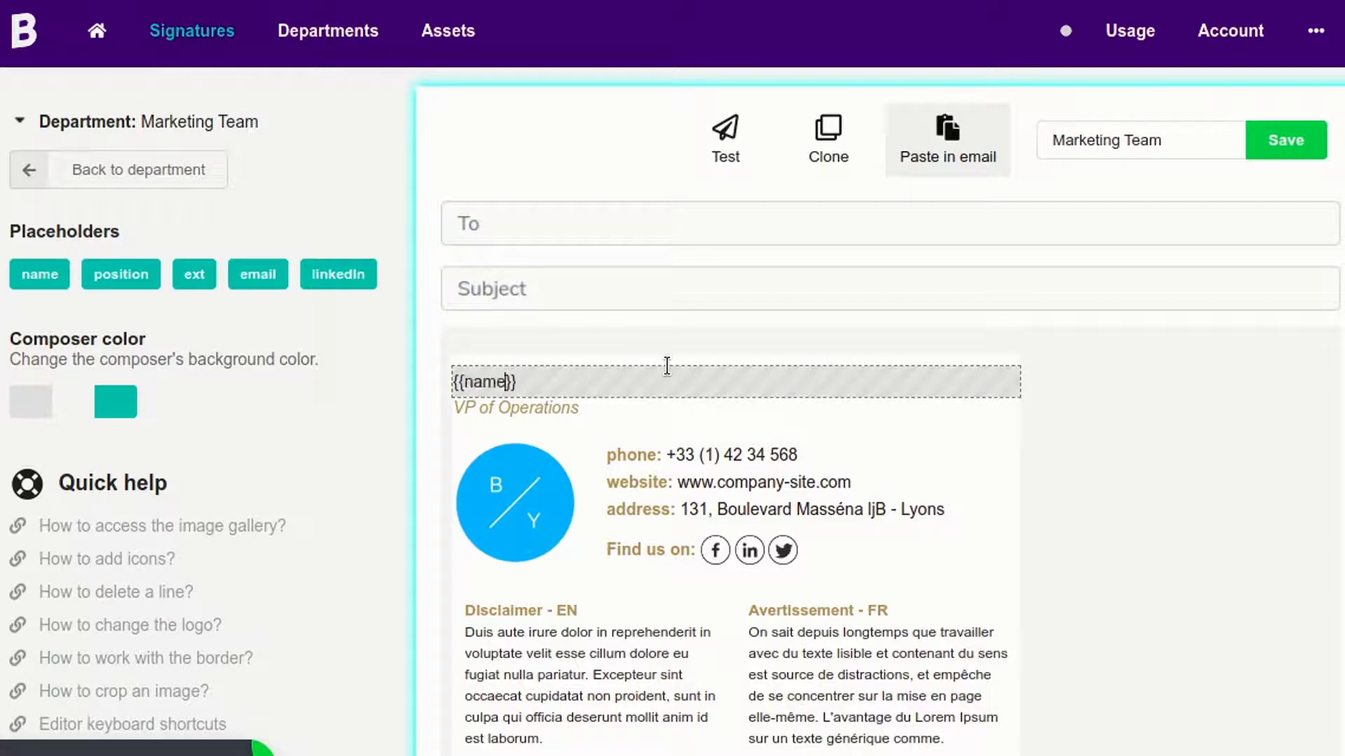
Insert the {{position}} placeholder on the job title line.
click(603, 377)
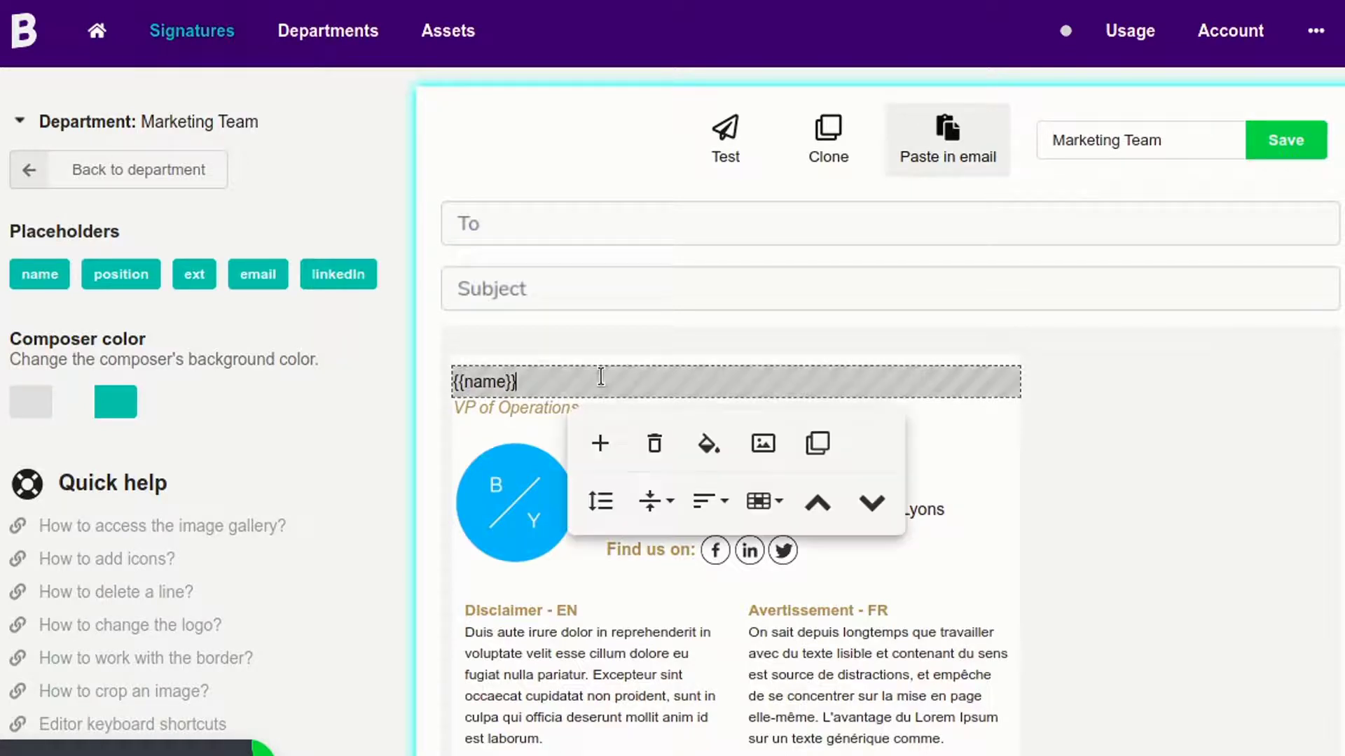
double_click(137, 276)
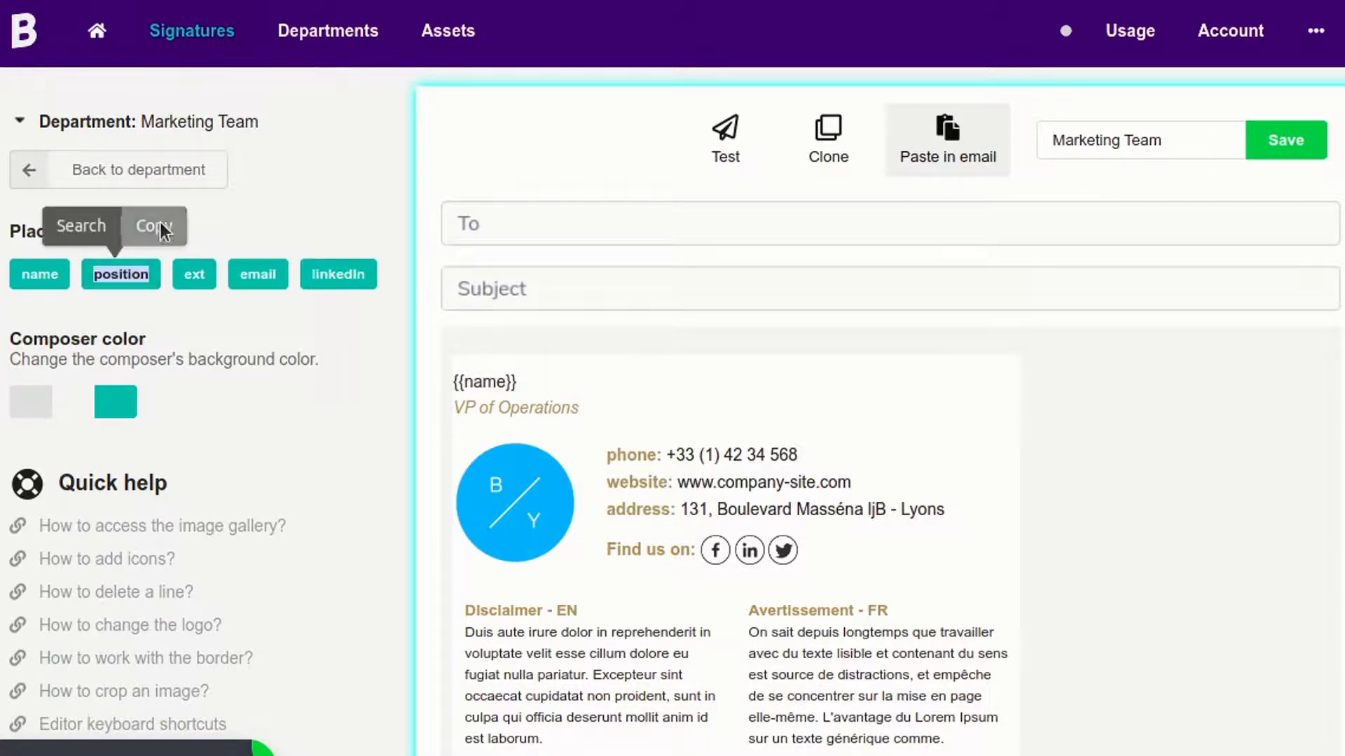
click(153, 226)
click(622, 407)
text({{)
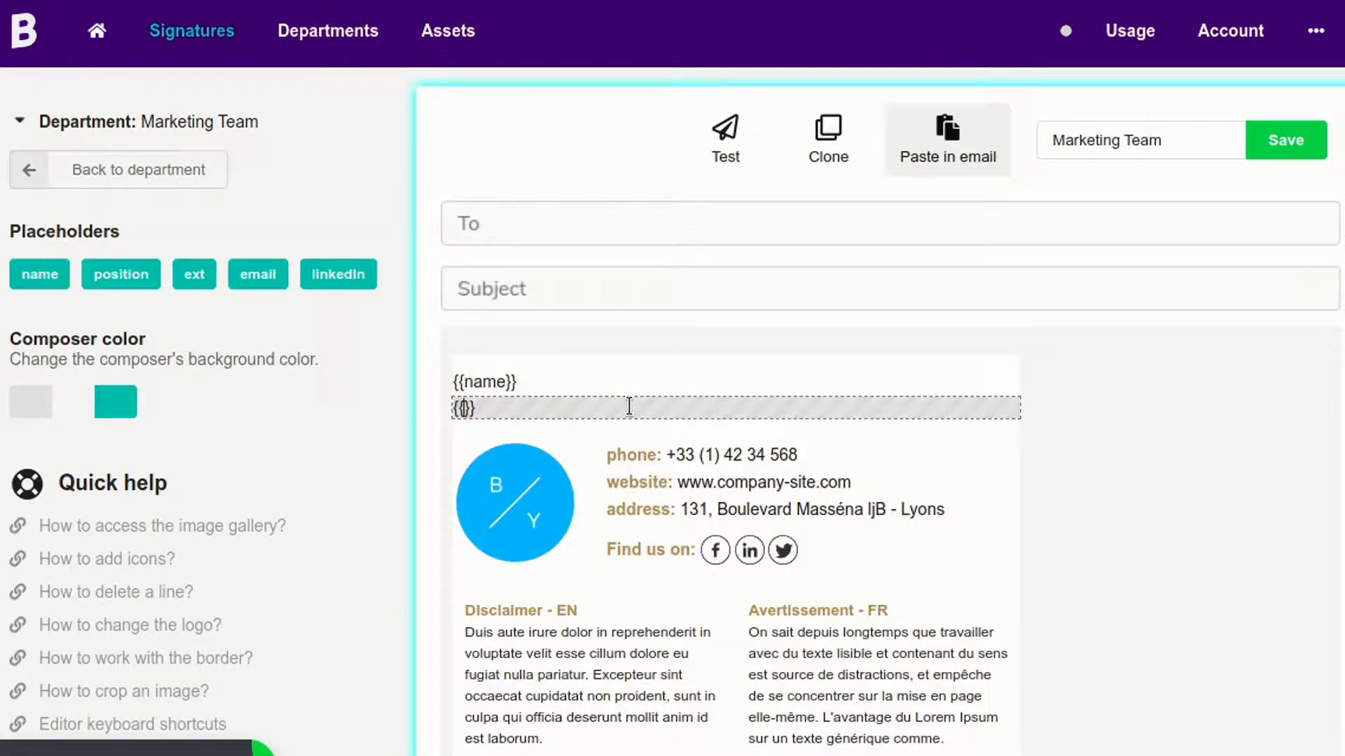
key(ctrl+v)
Make the {{name}} line gold with font size 18.
click(553, 382)
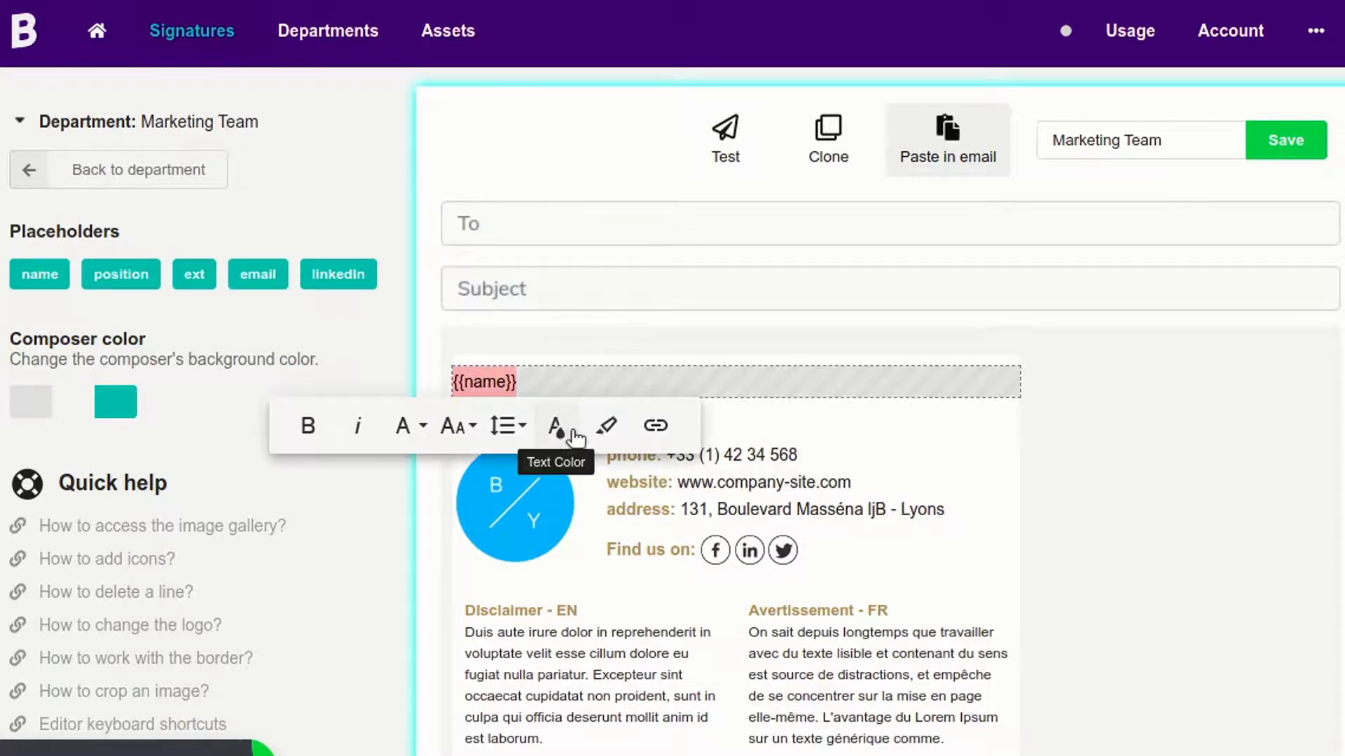
click(557, 425)
click(557, 587)
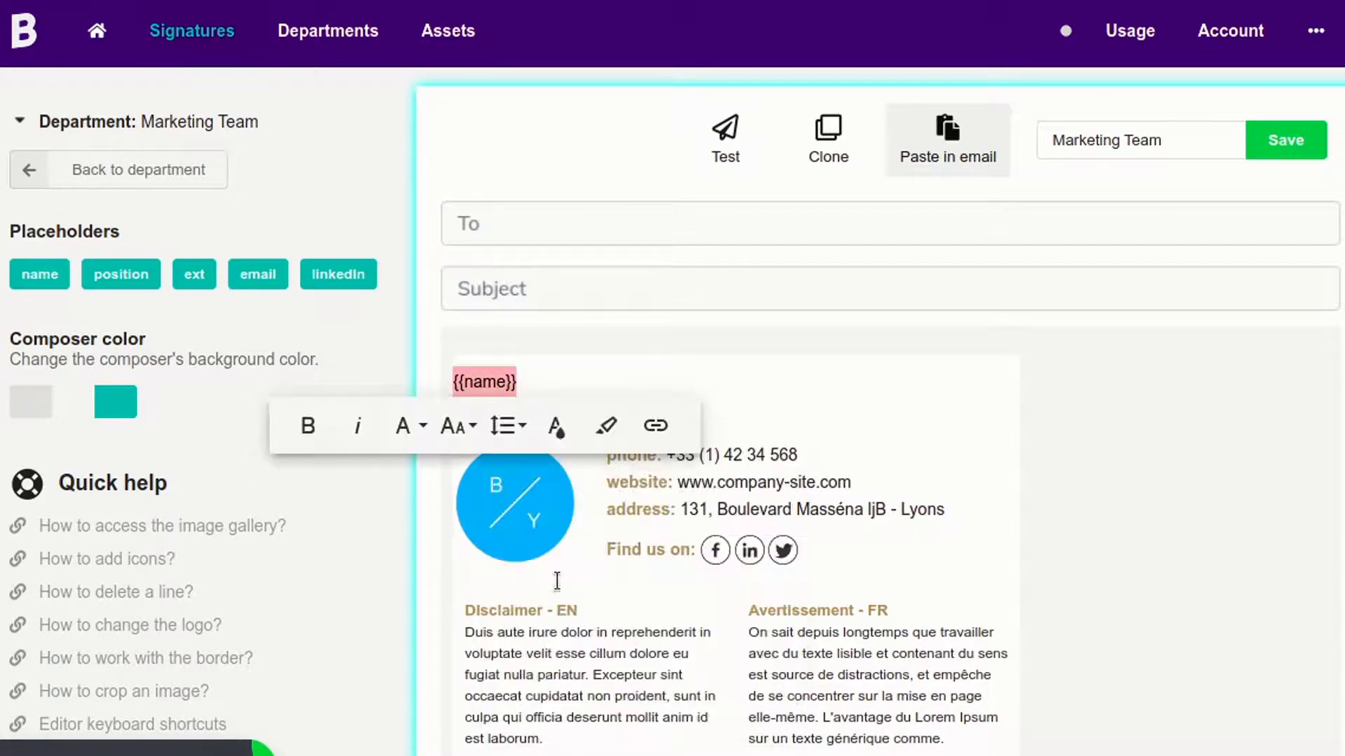
click(473, 430)
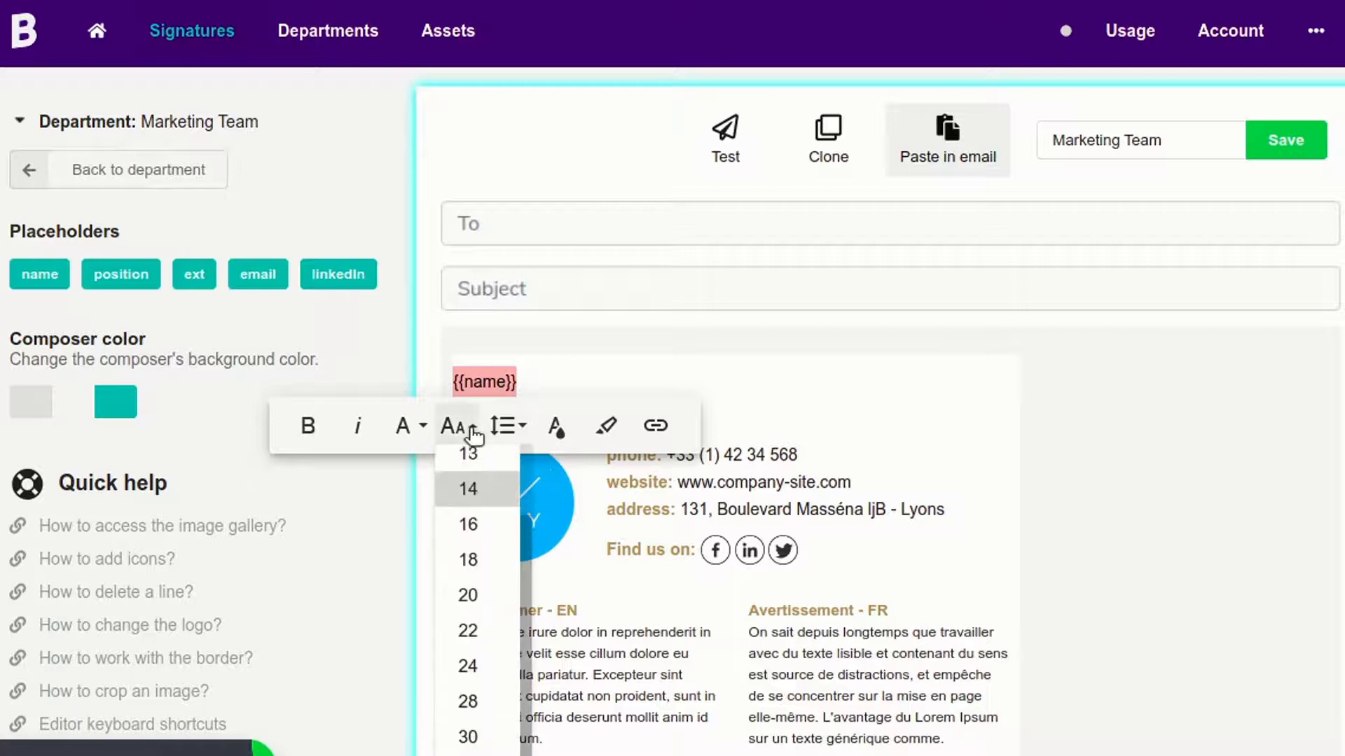
click(480, 563)
Make the {{position}} text gold and italic.
click(772, 401)
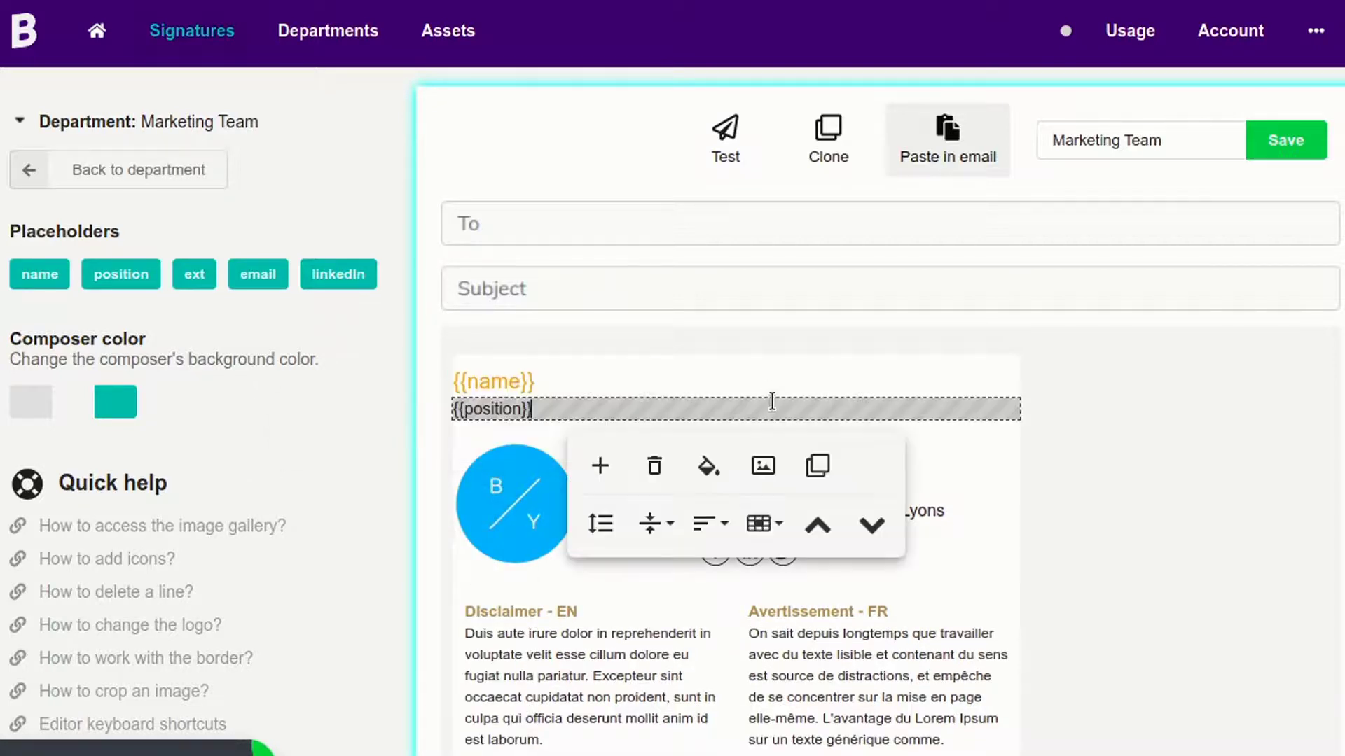
triple_click(772, 396)
click(563, 453)
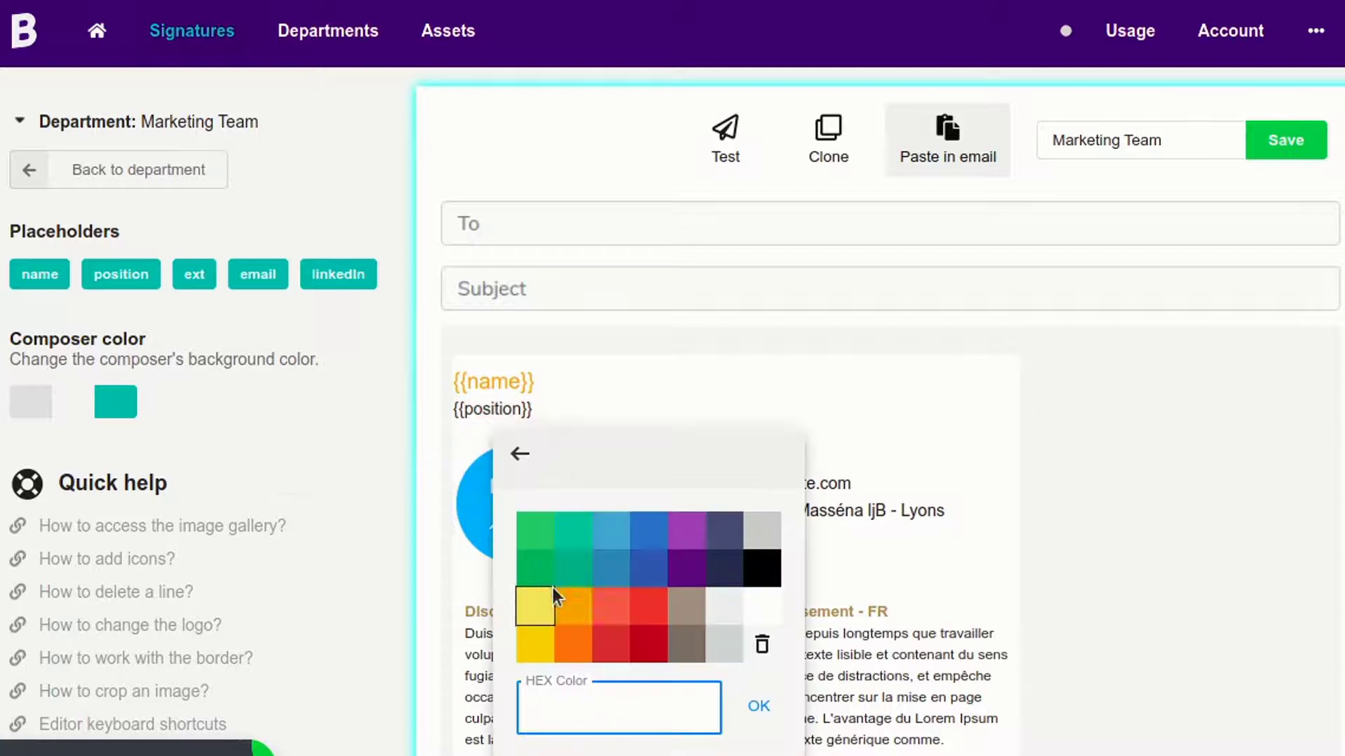
click(553, 587)
click(413, 453)
click(434, 458)
click(462, 453)
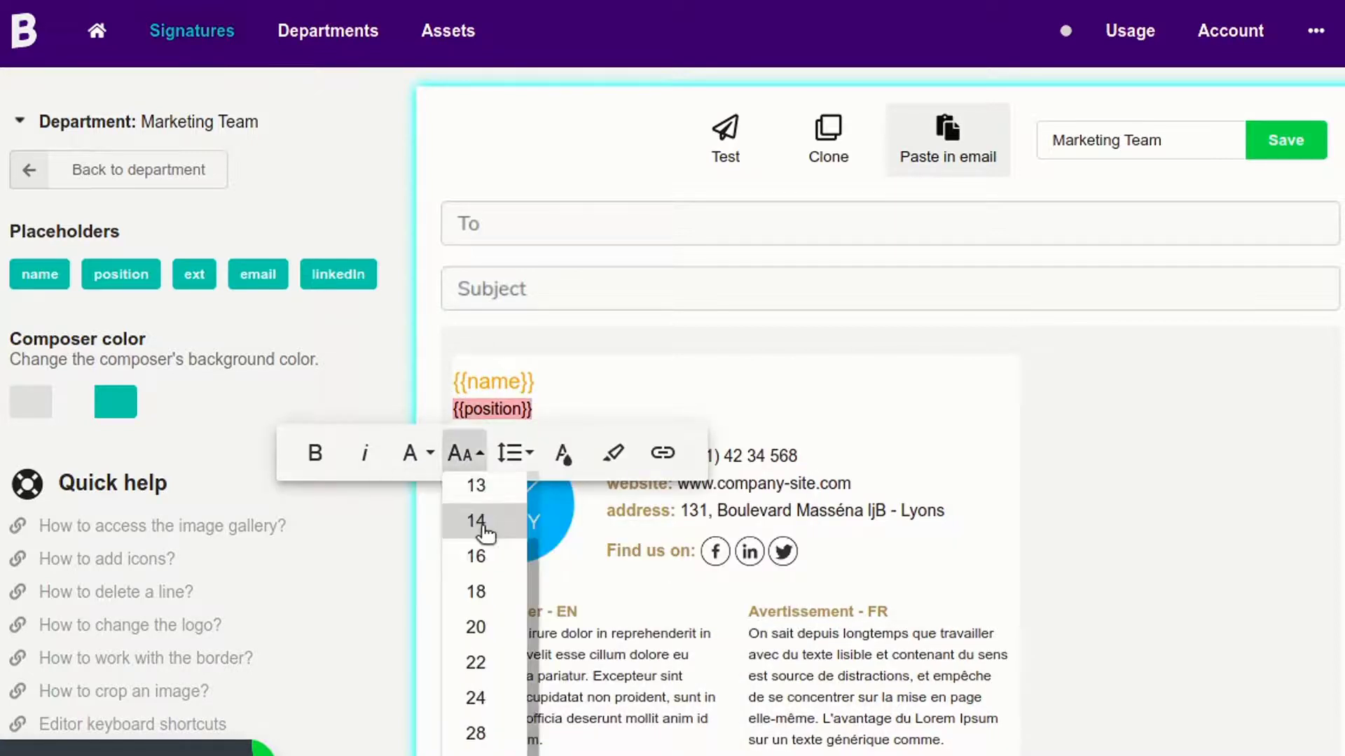
click(488, 518)
click(363, 453)
Append 'ext. {{ext}}' to the end of the phone line.
click(1074, 435)
click(885, 451)
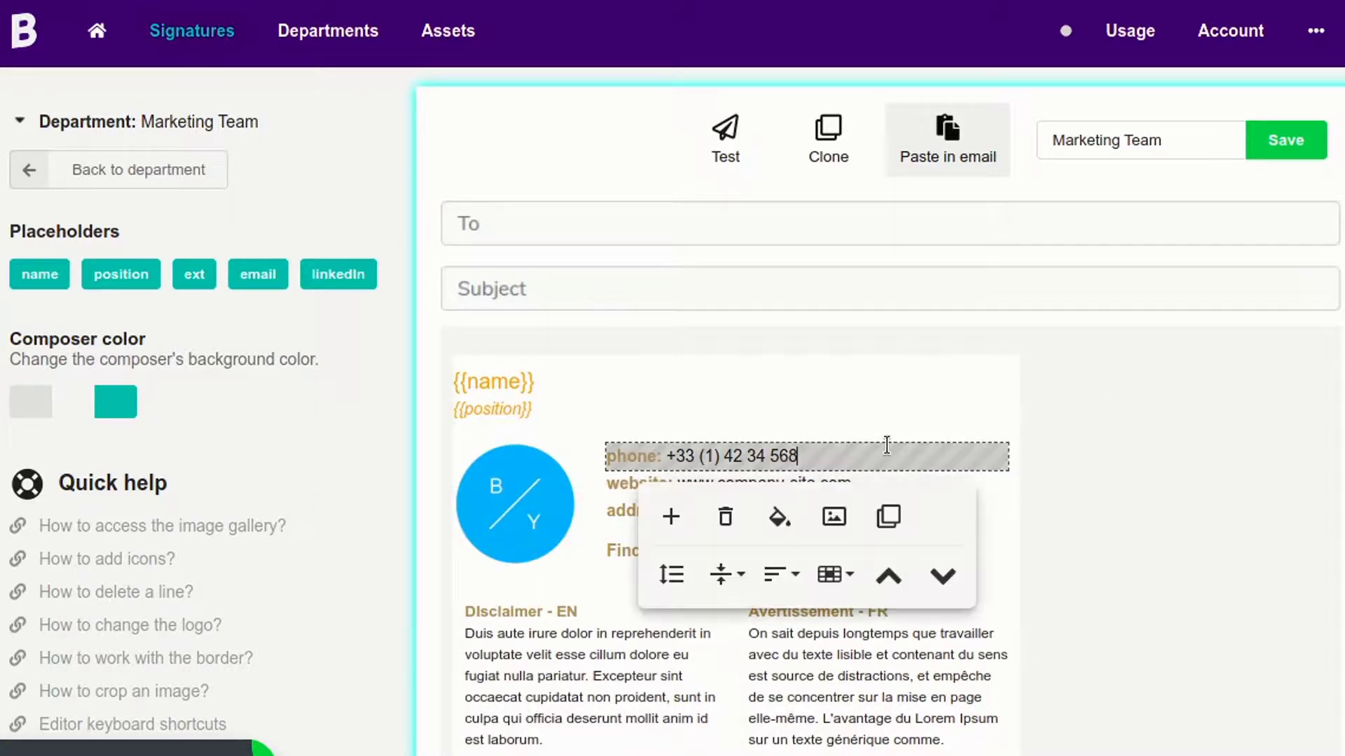
text(ext.)
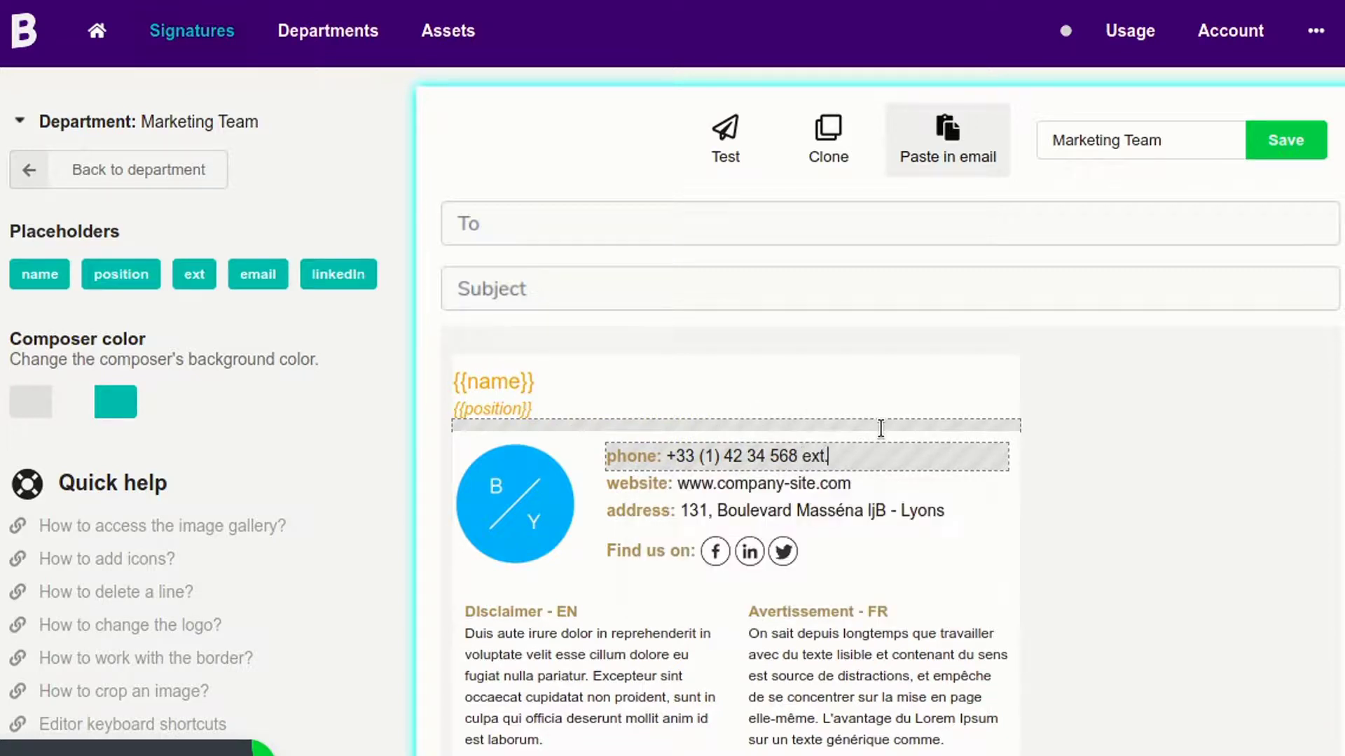
click(877, 454)
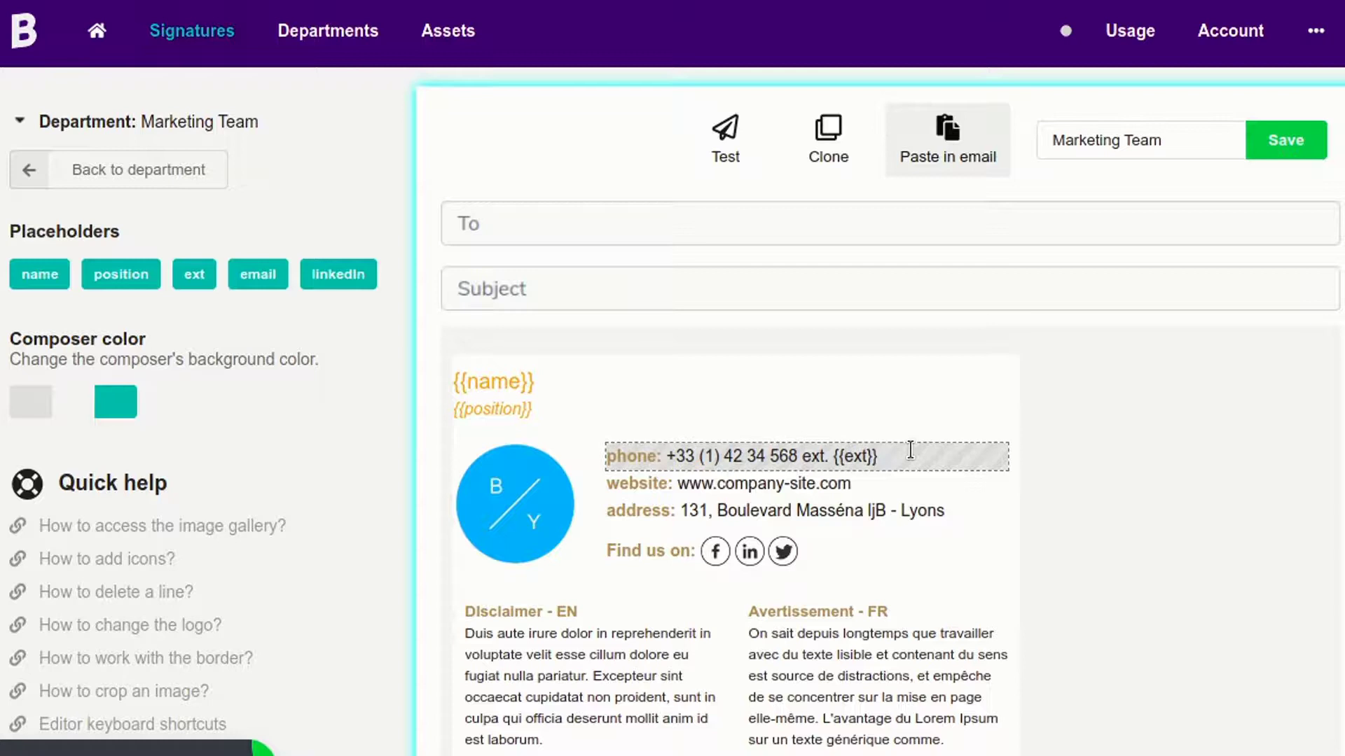
Change the address line to 'email: {{email}}' and remove the Find us on: social icons.
double_click(659, 510)
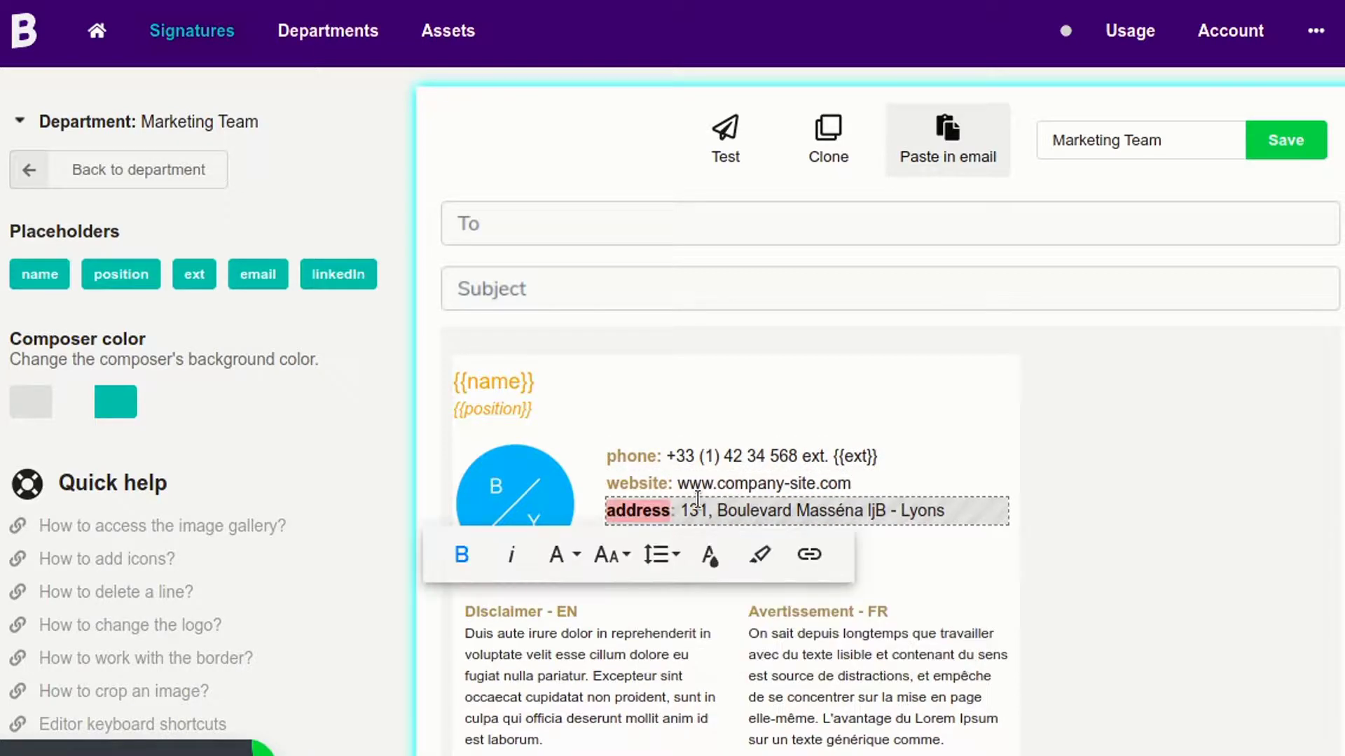
text(email)
key(shift+End)
key(BackSpace)
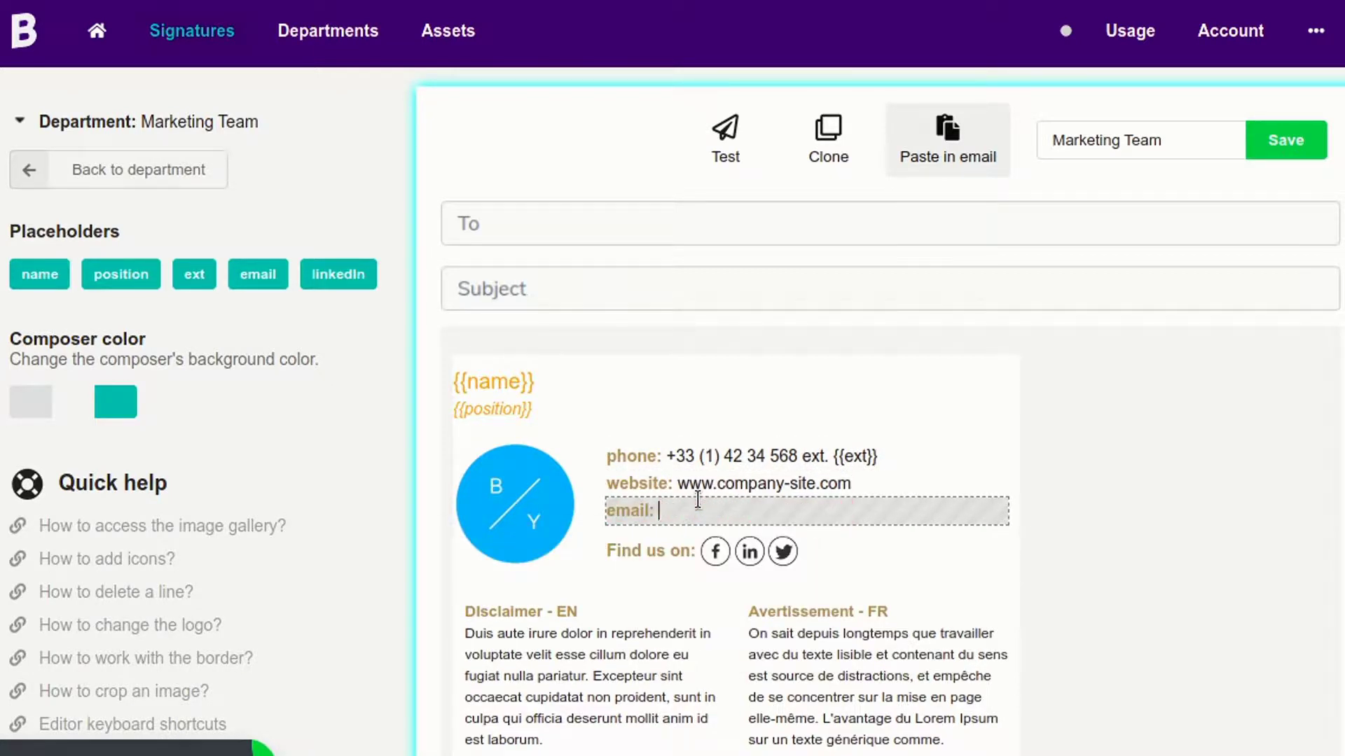
double_click(274, 274)
mouse_move(258, 273)
mouse_down()
mouse_move(750, 511)
mouse_move(765, 498)
mouse_up()
click(840, 547)
key(BackSpace)
key(BackSpace)
key(BackSpace)
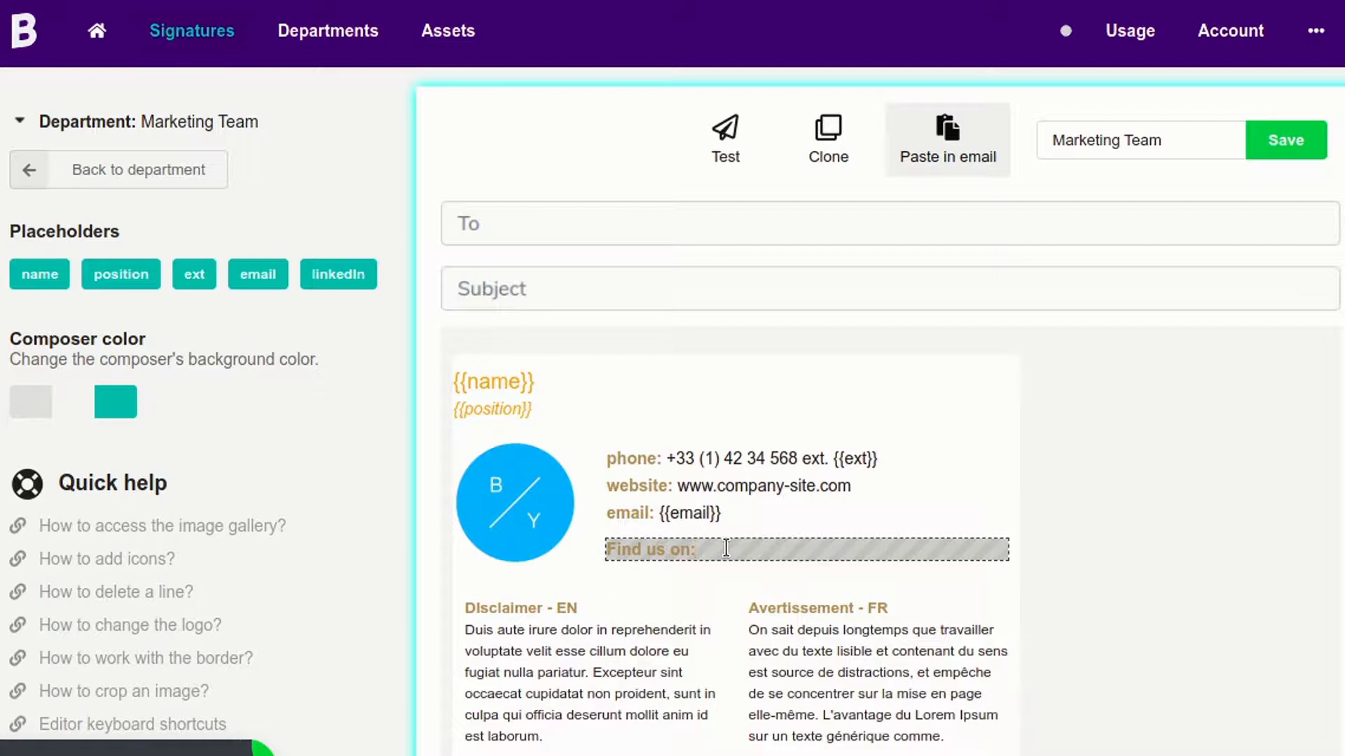
Add the LinkedIn icon from the Image gallery's Icons to the Find us on: row.
click(727, 548)
click(779, 607)
click(754, 547)
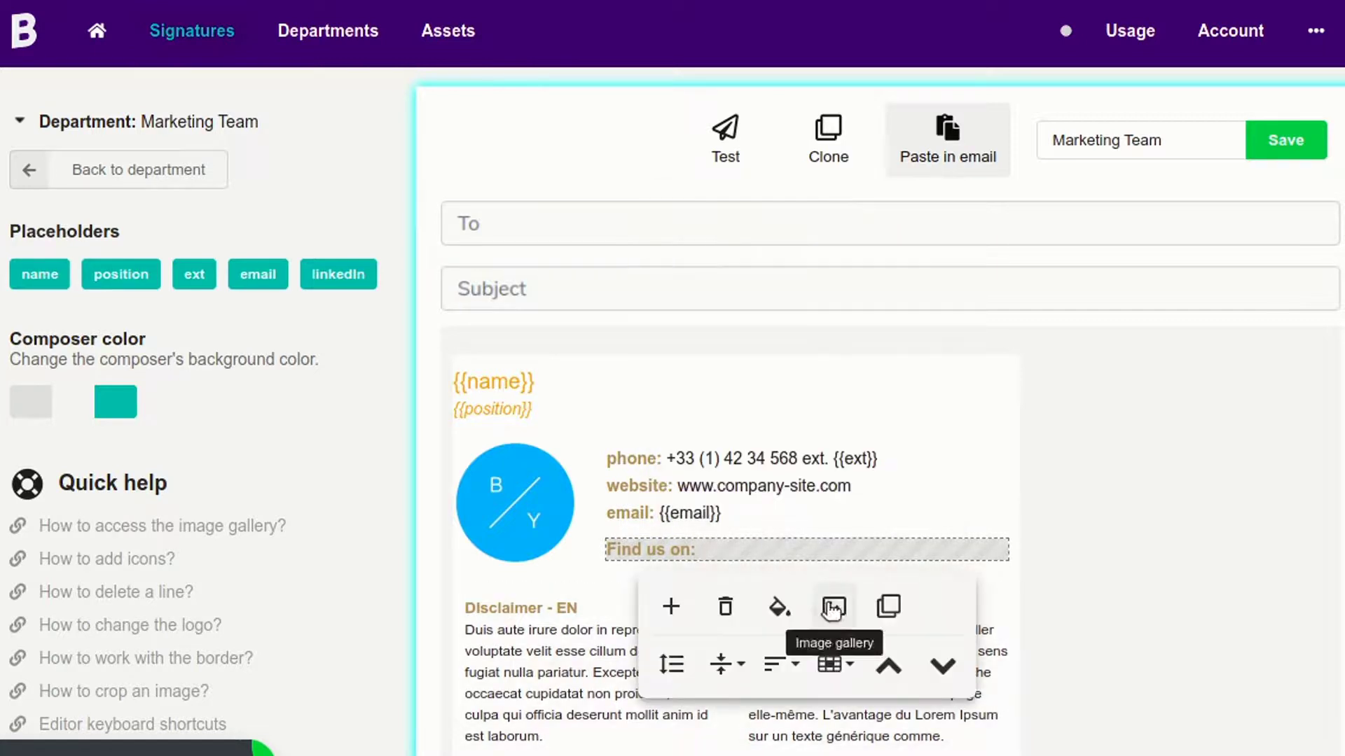
click(832, 609)
click(520, 84)
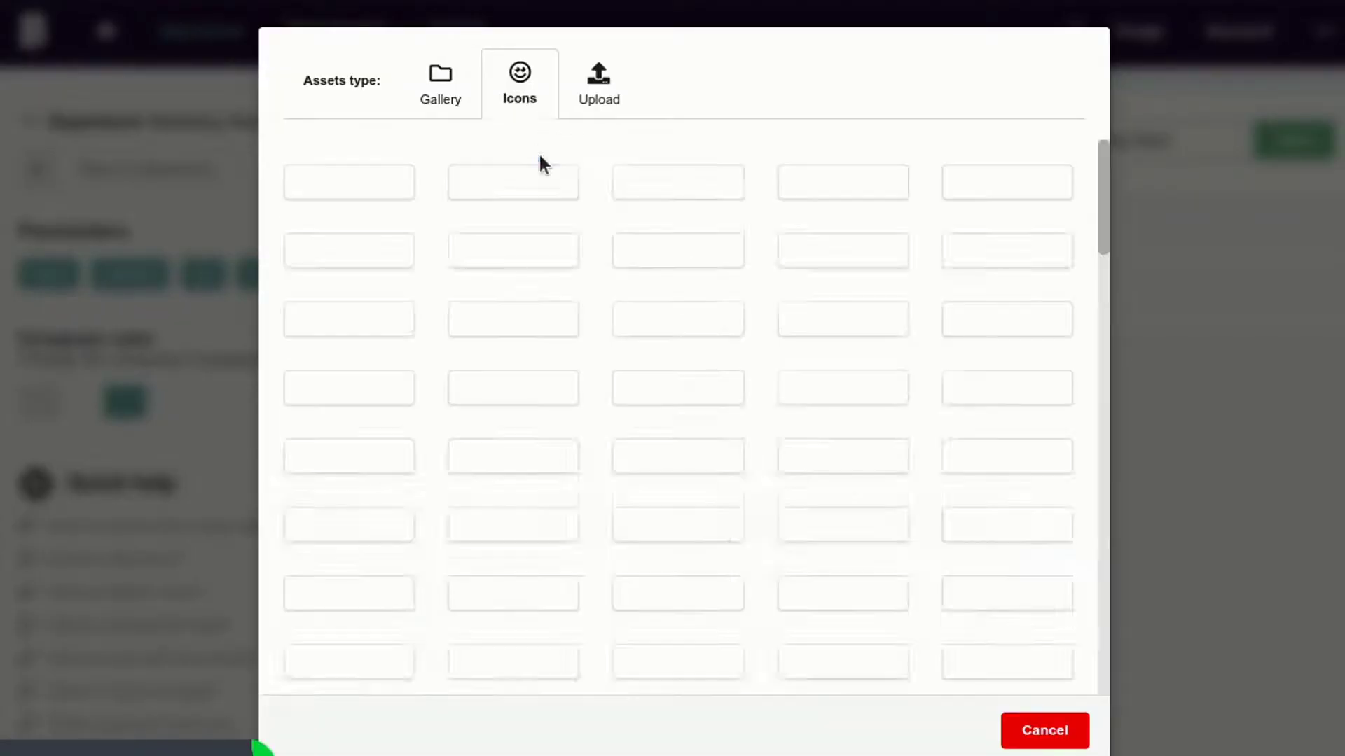
scroll(701, 323, down, 3)
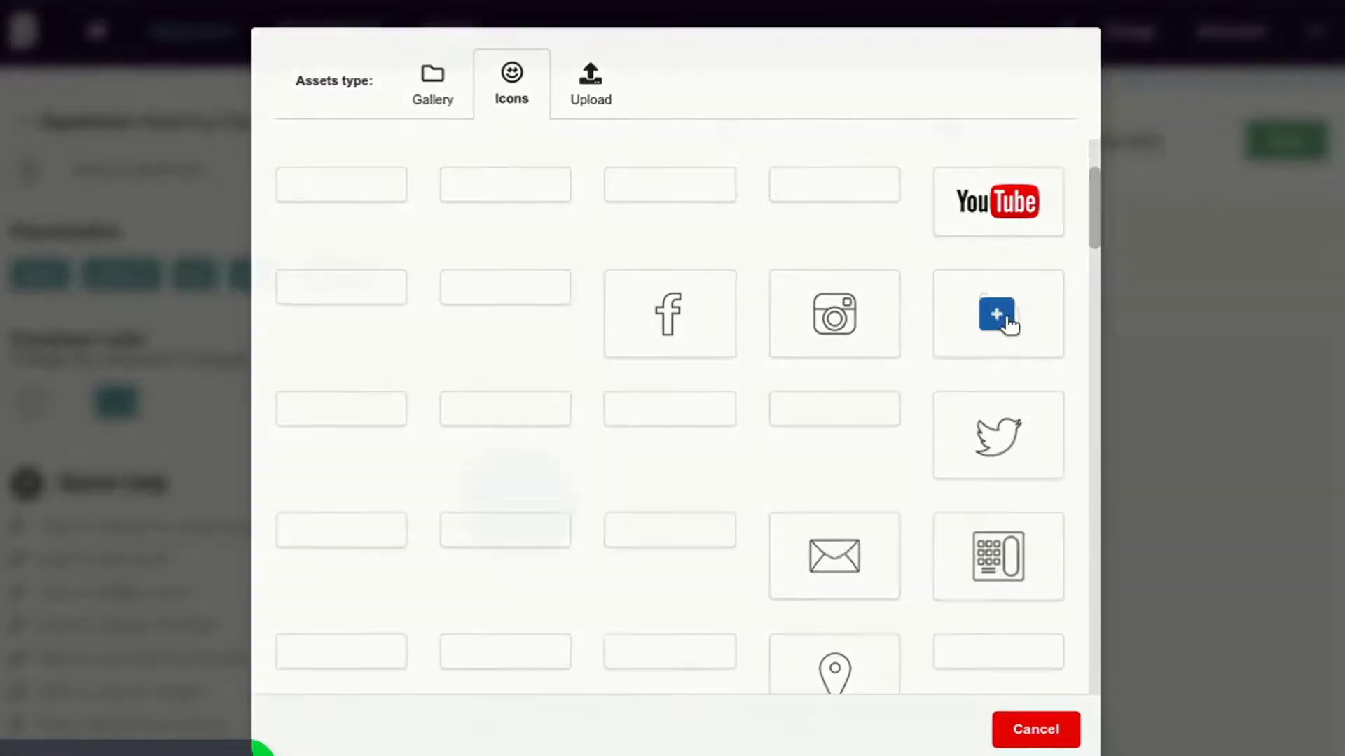
click(997, 314)
Paste the {{linkedin}} placeholder after the LinkedIn icon.
click(765, 561)
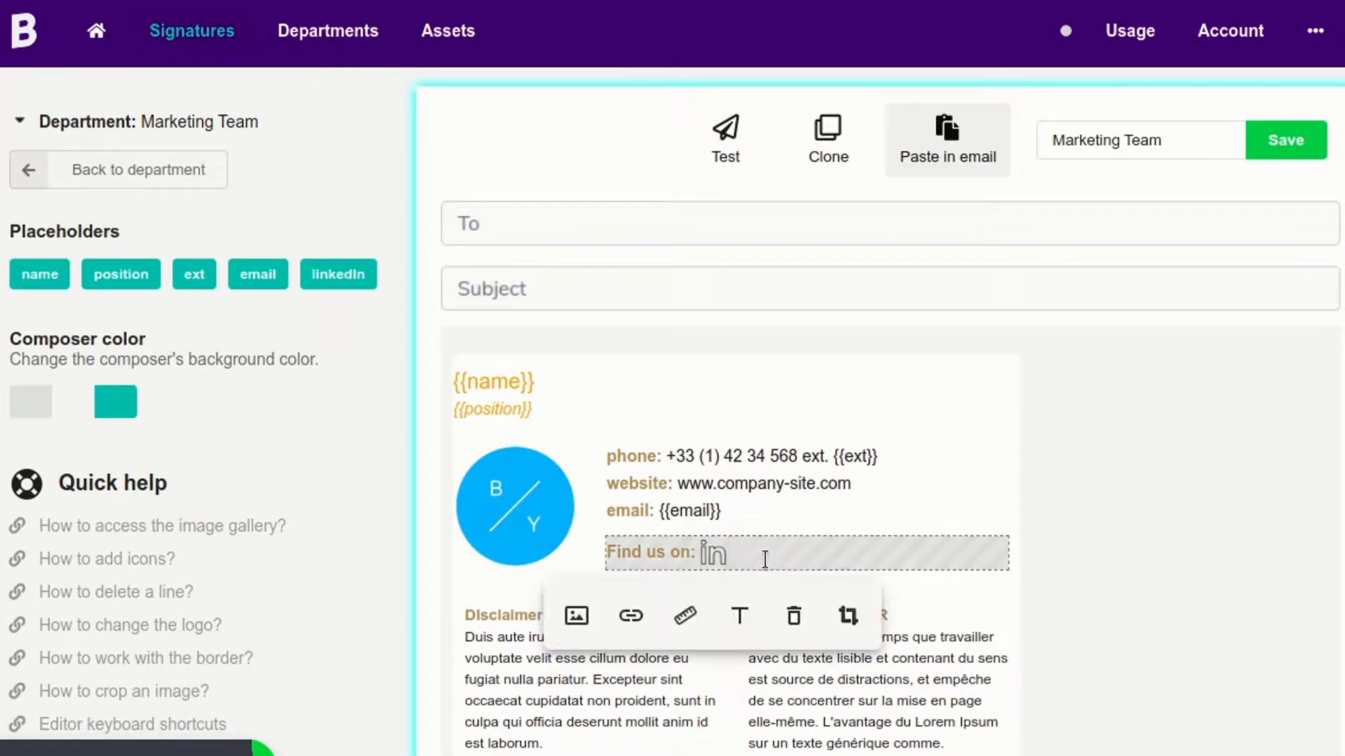
click(338, 274)
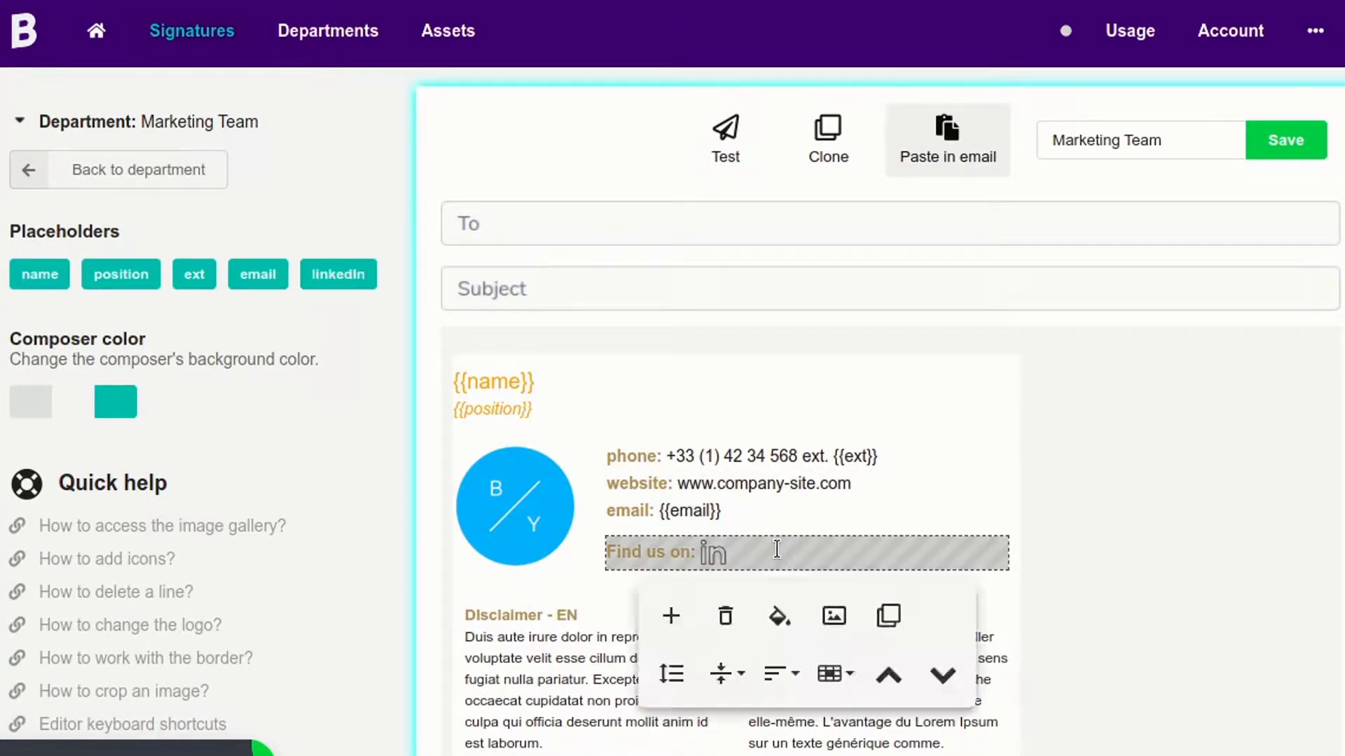
text({{}})
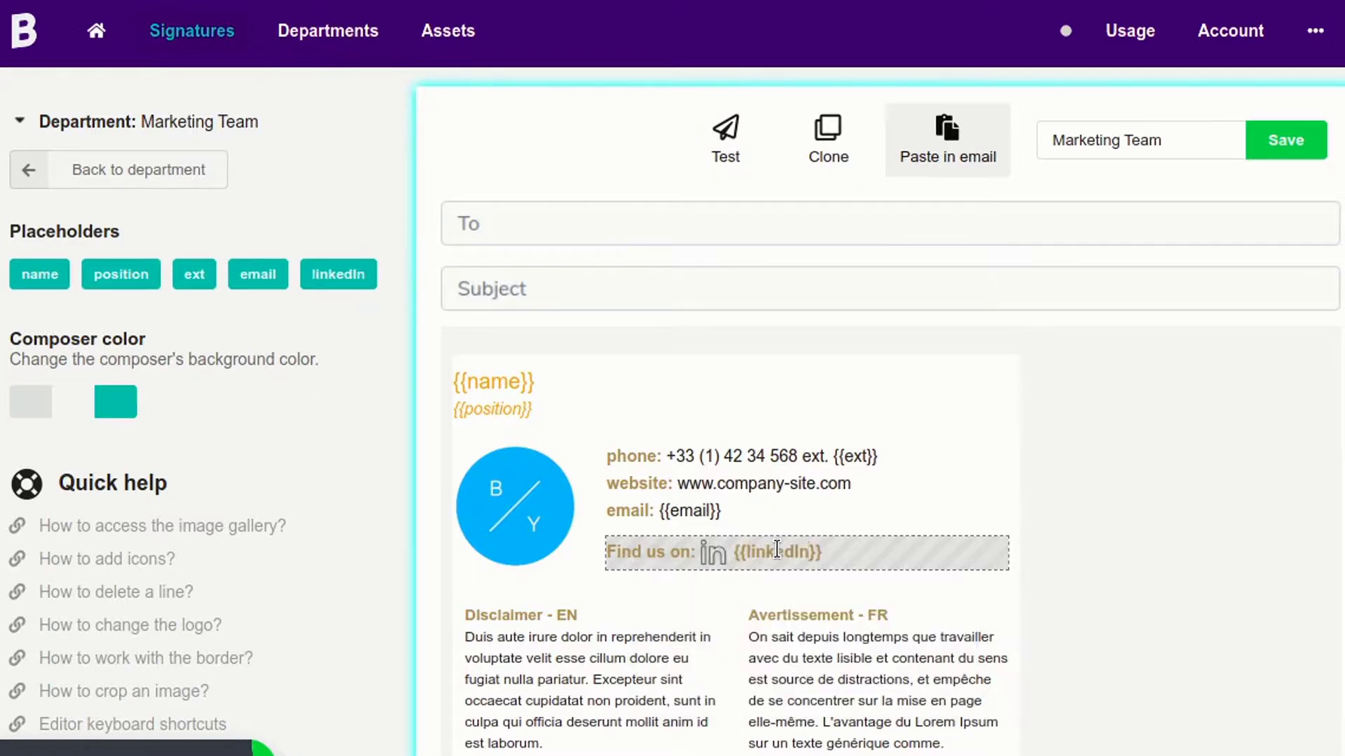
scroll(843, 567, down, 2)
scroll(967, 439, up, 1)
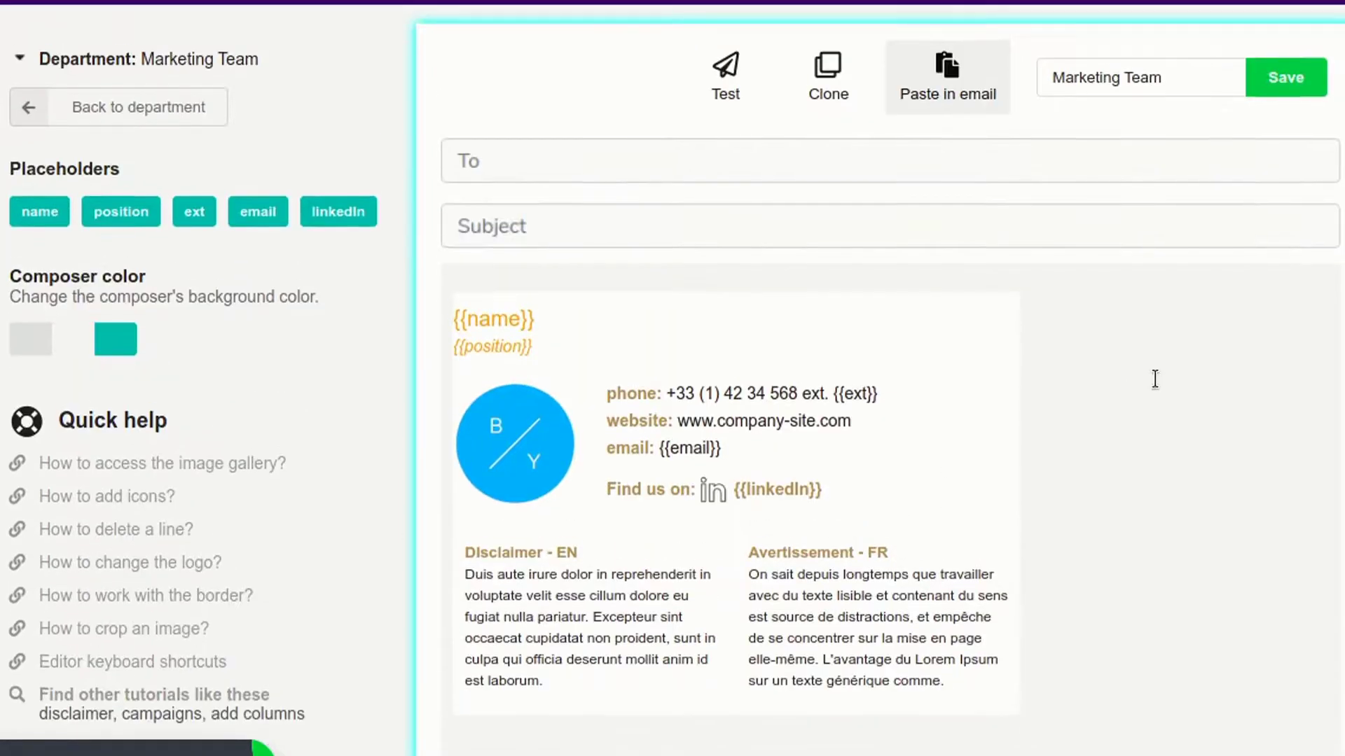
scroll(1155, 378, up, 1)
Save the signature, then shrink the round B/Y logo slightly.
click(1302, 147)
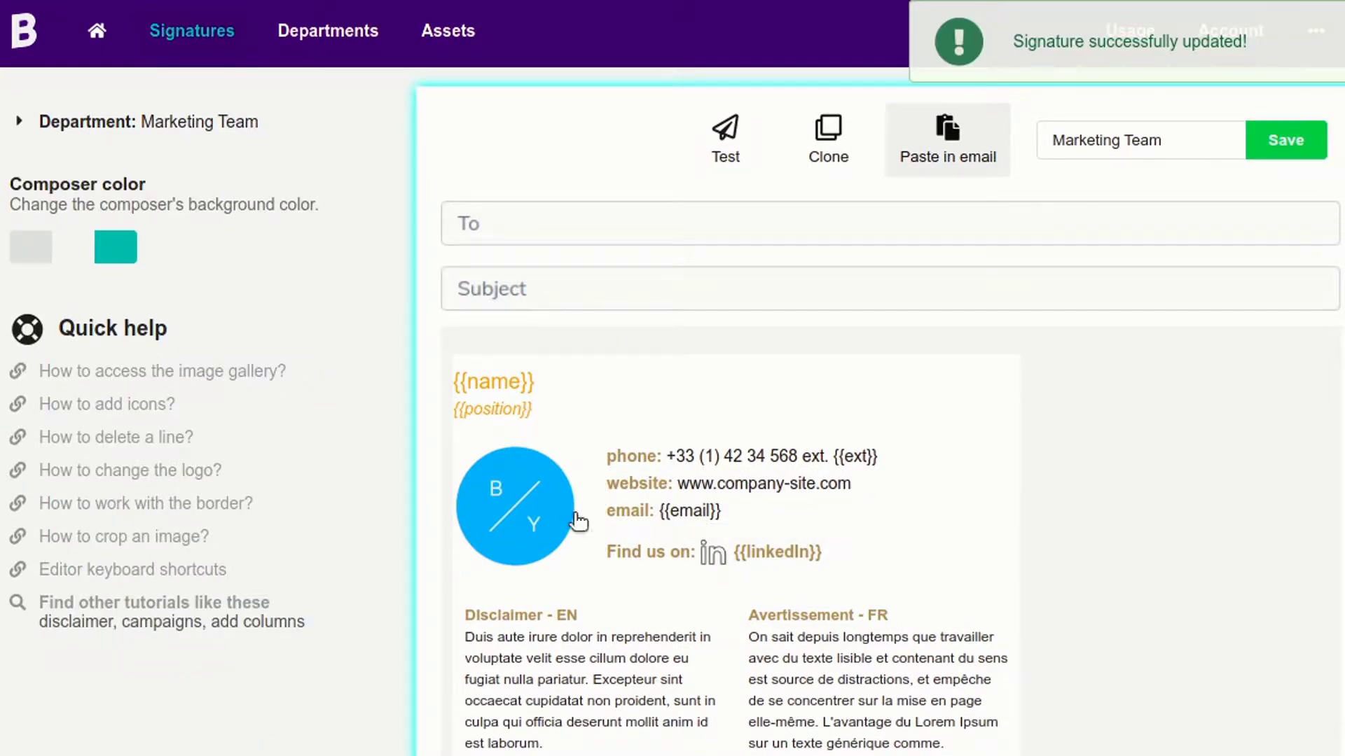
click(551, 537)
drag(567, 564, 564, 560)
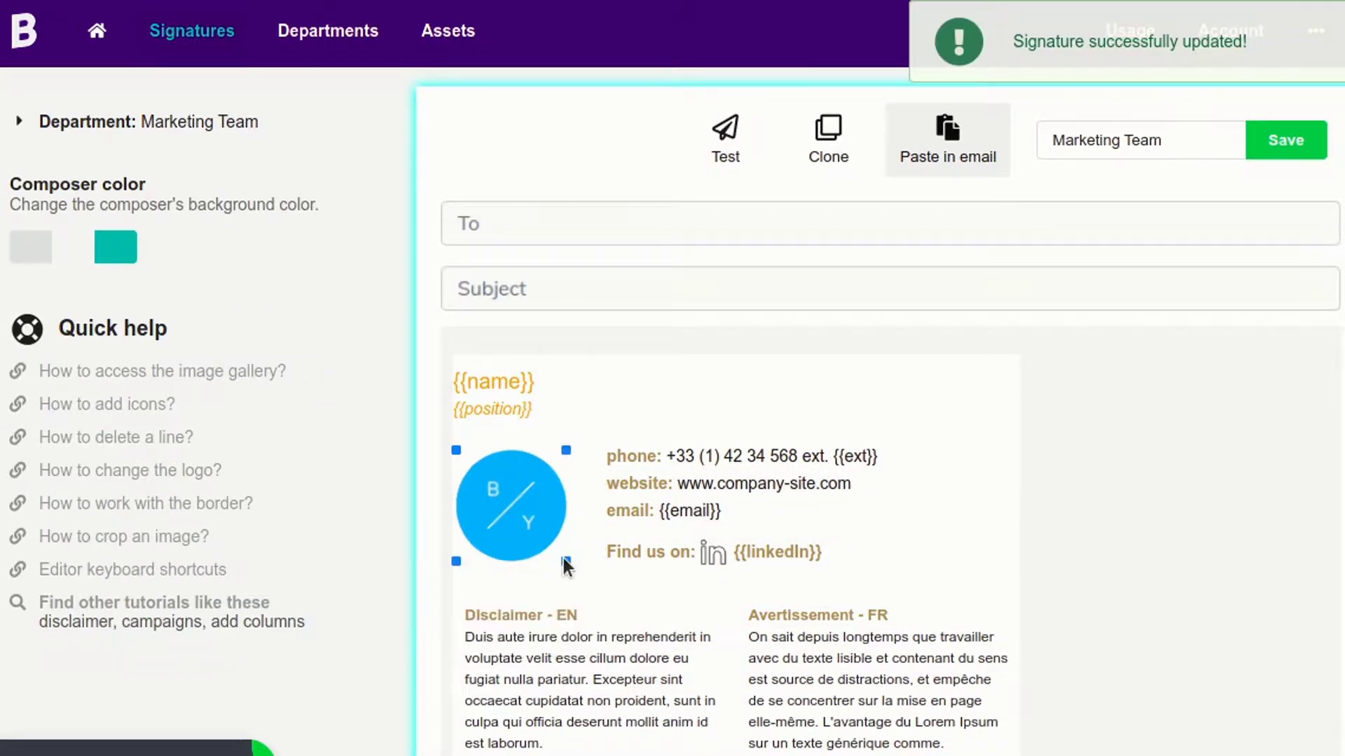
Set the logo cell's alignment to center.
click(585, 498)
click(481, 668)
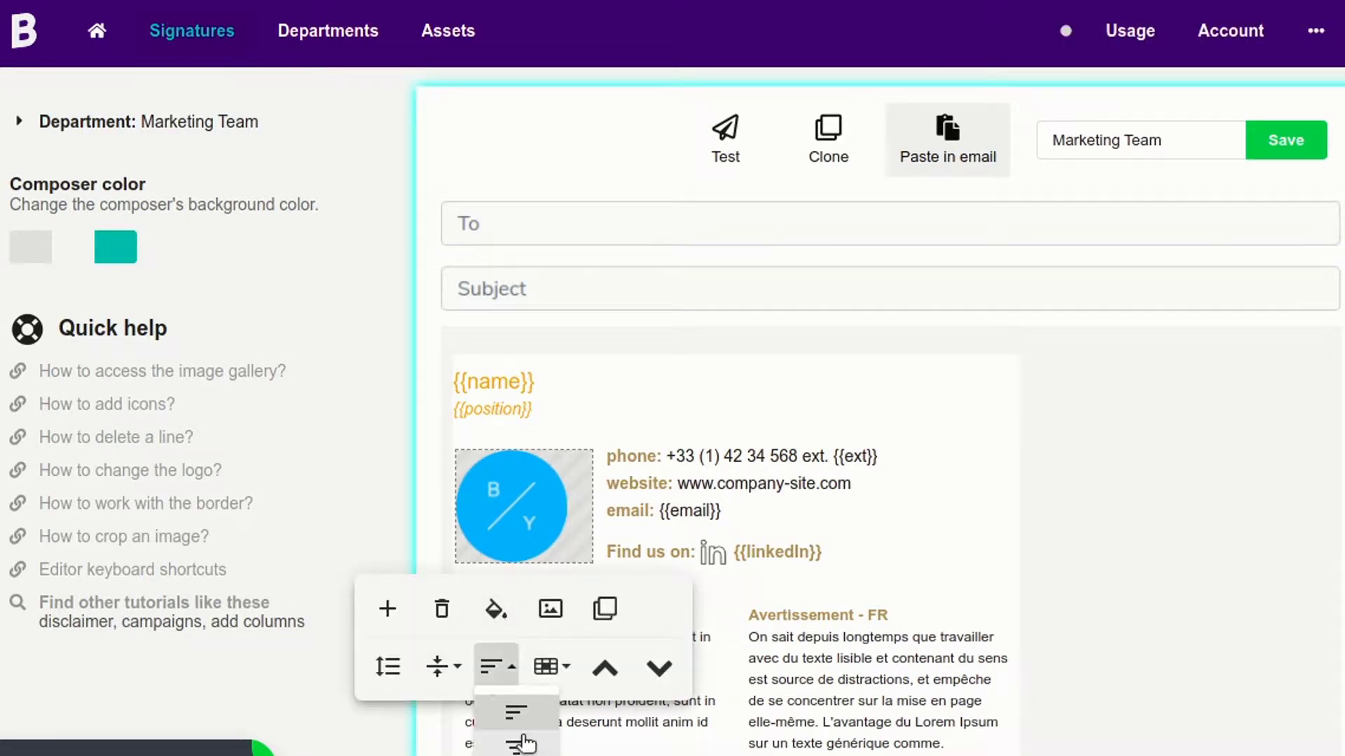
click(512, 718)
click(1196, 417)
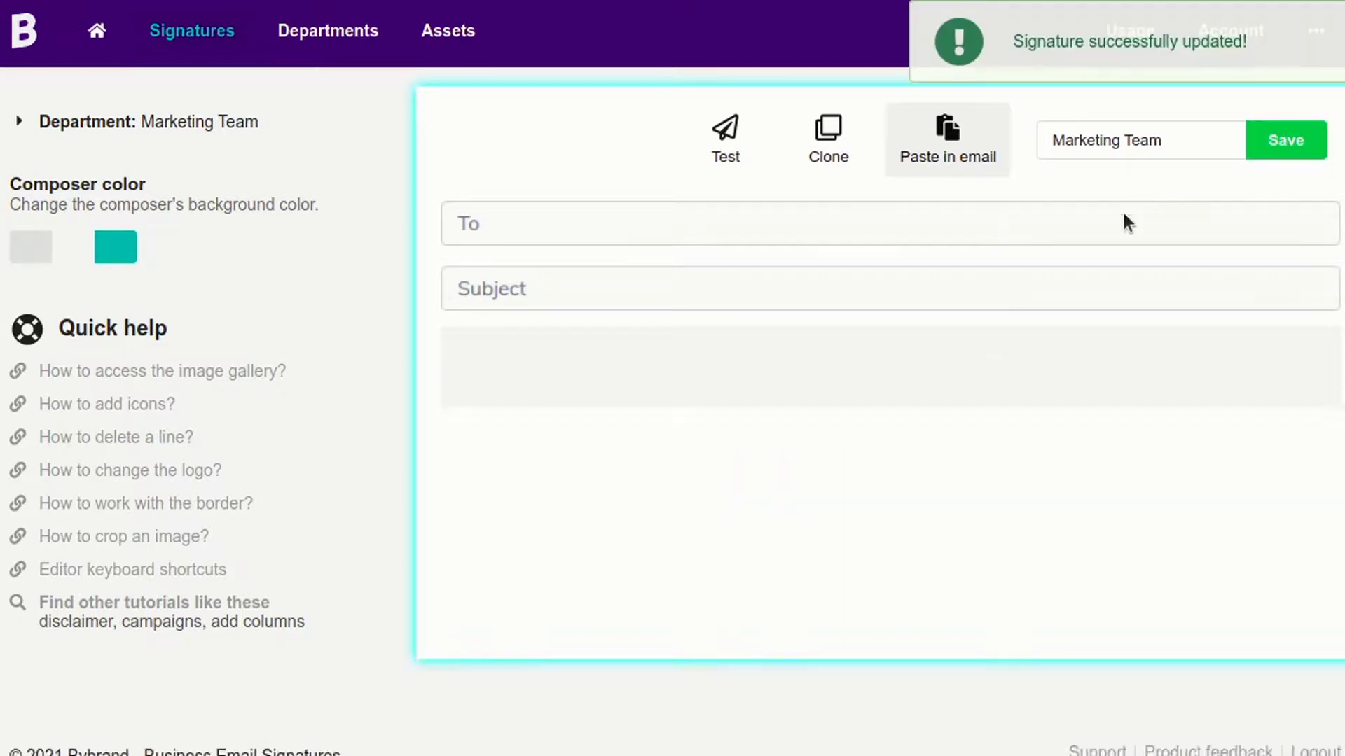
click(238, 125)
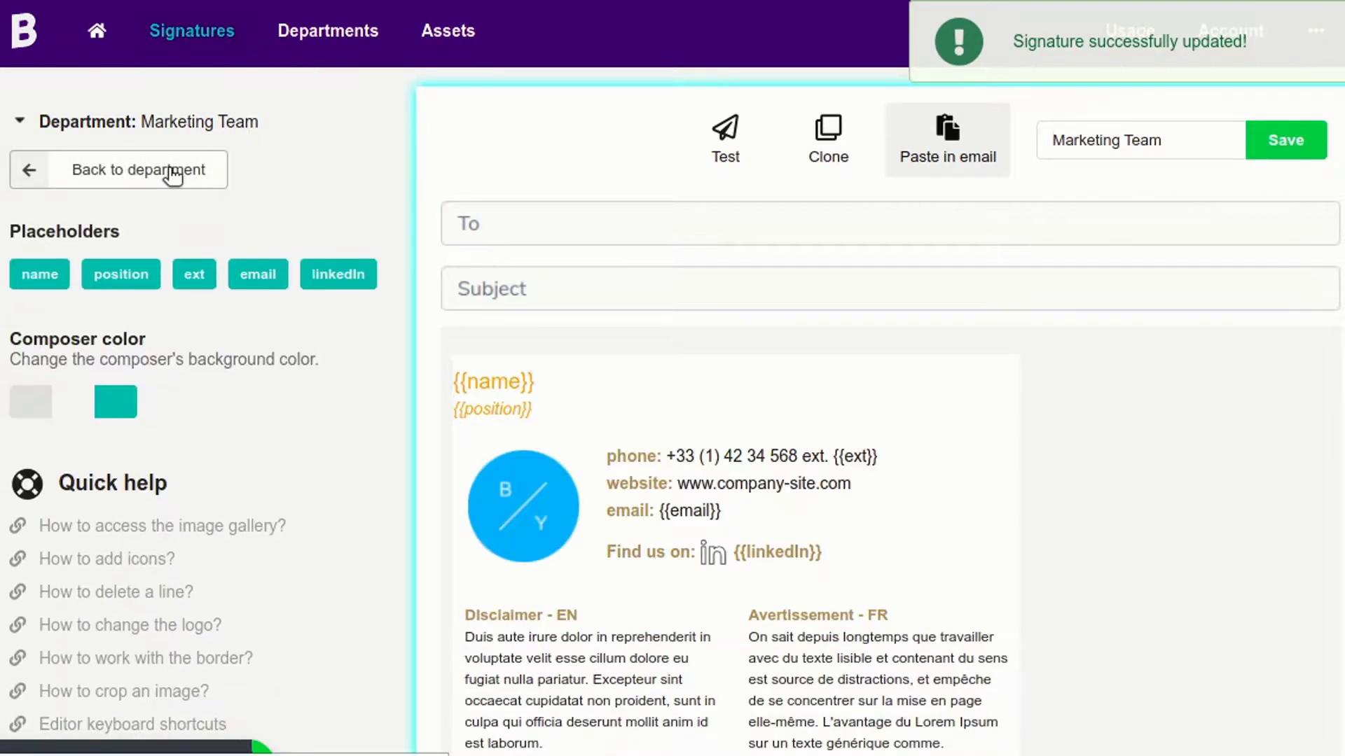
Back in Marketing Team, preview all five employees' signatures with their own ext, email and LinkedIn.
click(173, 177)
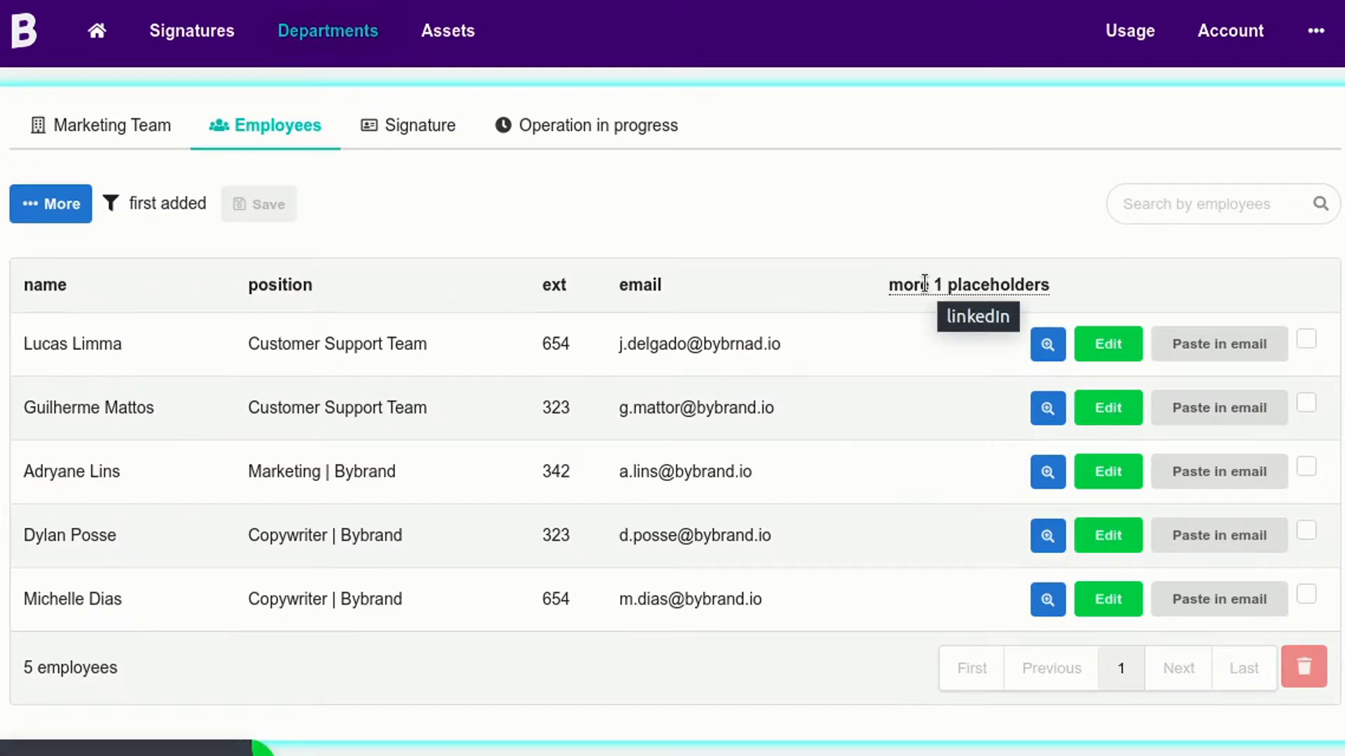
click(1049, 344)
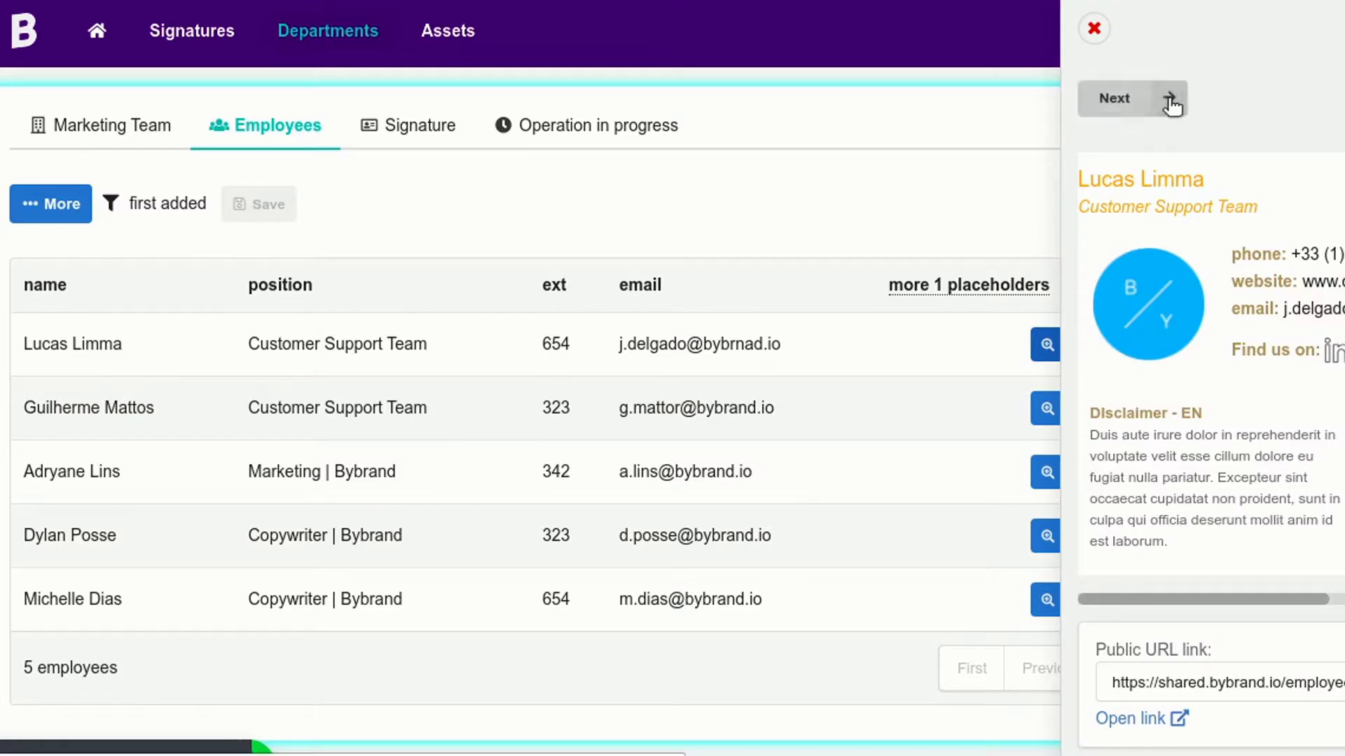
click(1167, 98)
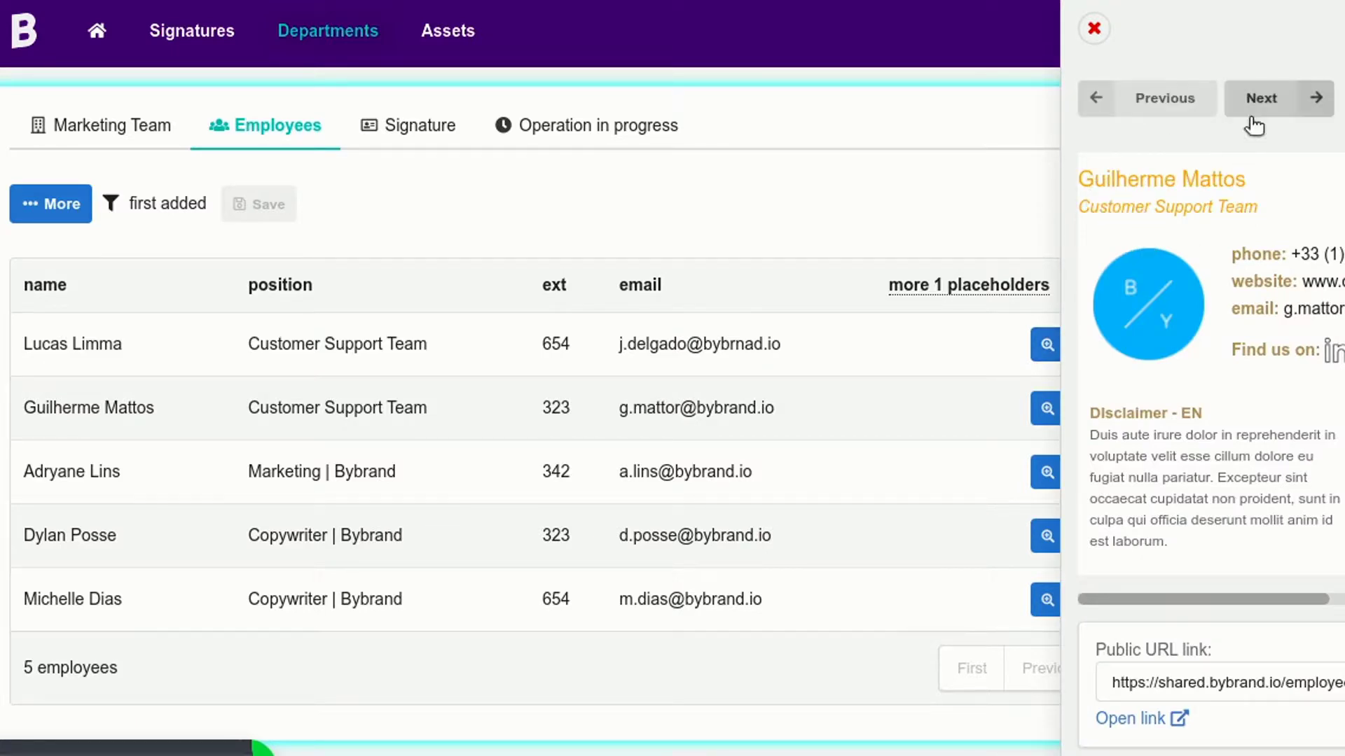
click(1270, 99)
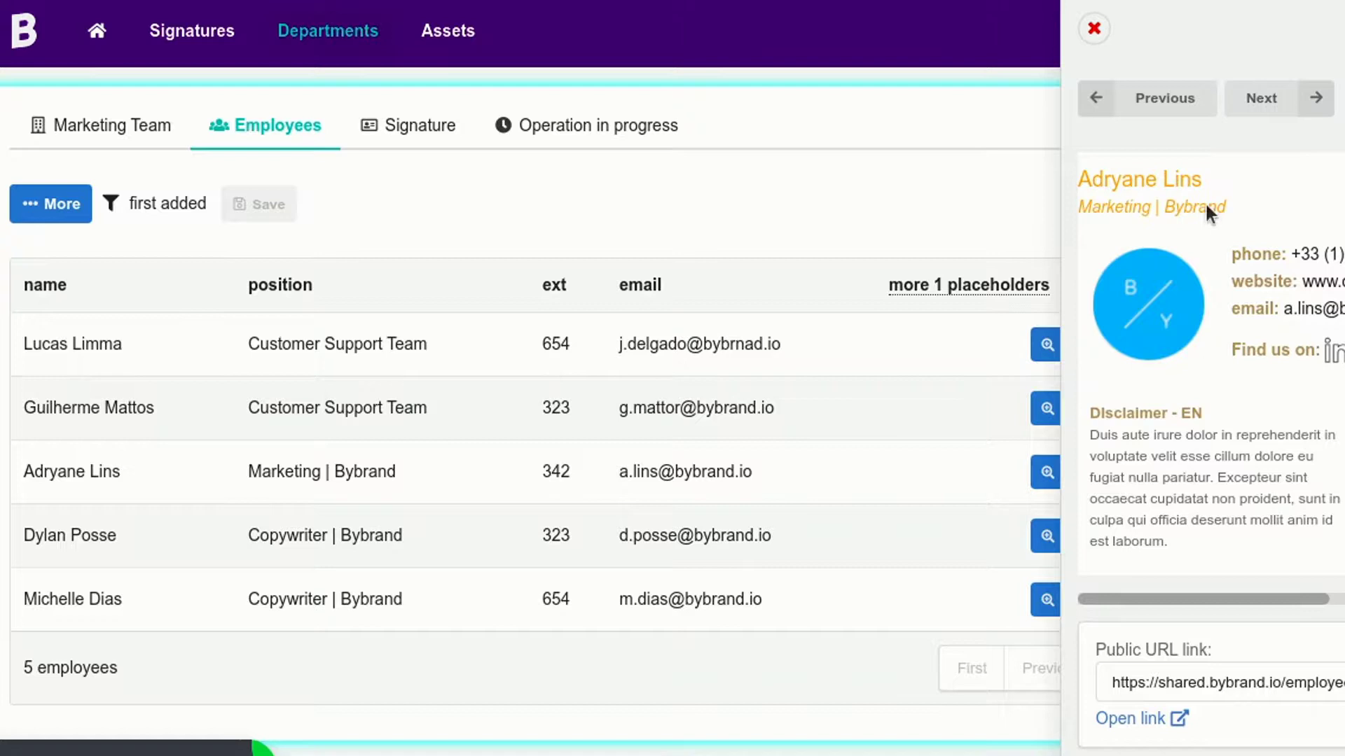
mouse_move(1156, 599)
mouse_down()
mouse_move(1274, 600)
mouse_move(1129, 599)
mouse_move(1293, 588)
mouse_move(1116, 608)
mouse_move(1312, 595)
mouse_move(1156, 603)
mouse_up()
click(1261, 98)
click(1257, 98)
click(924, 240)
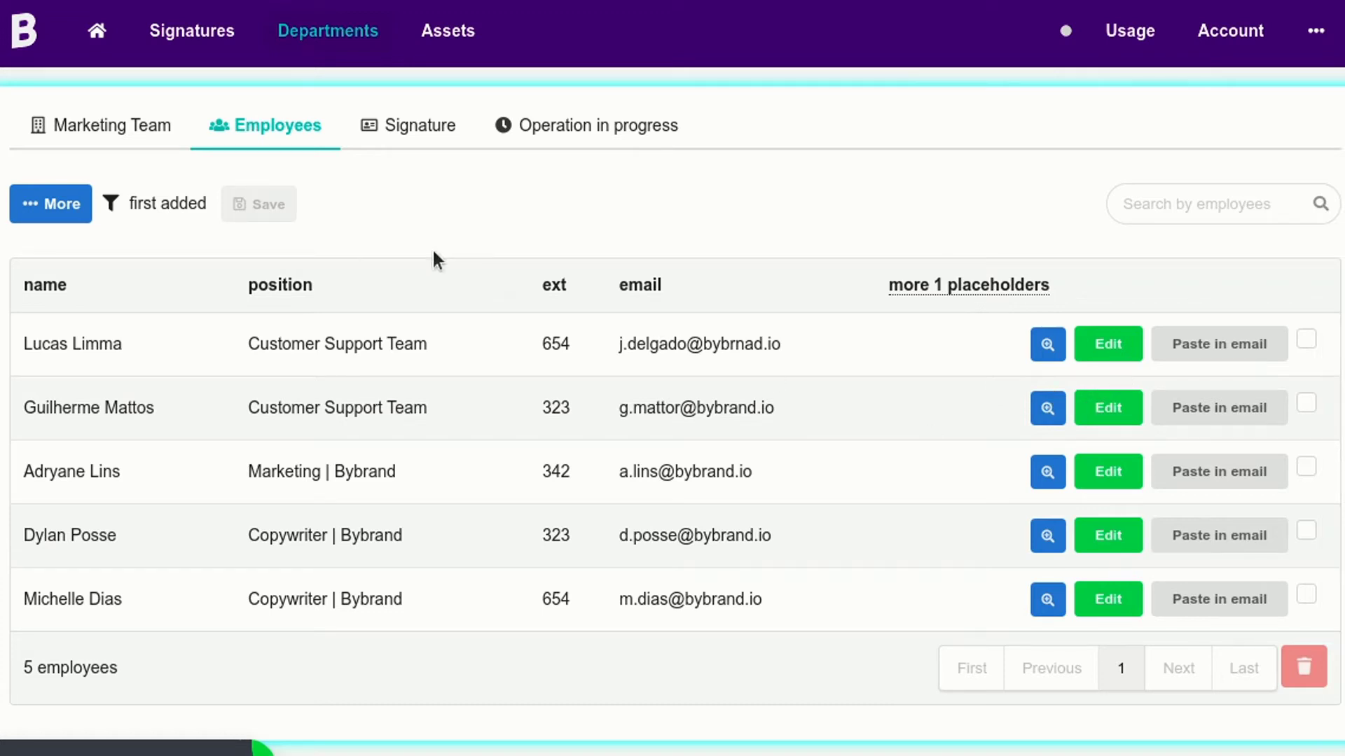
click(78, 212)
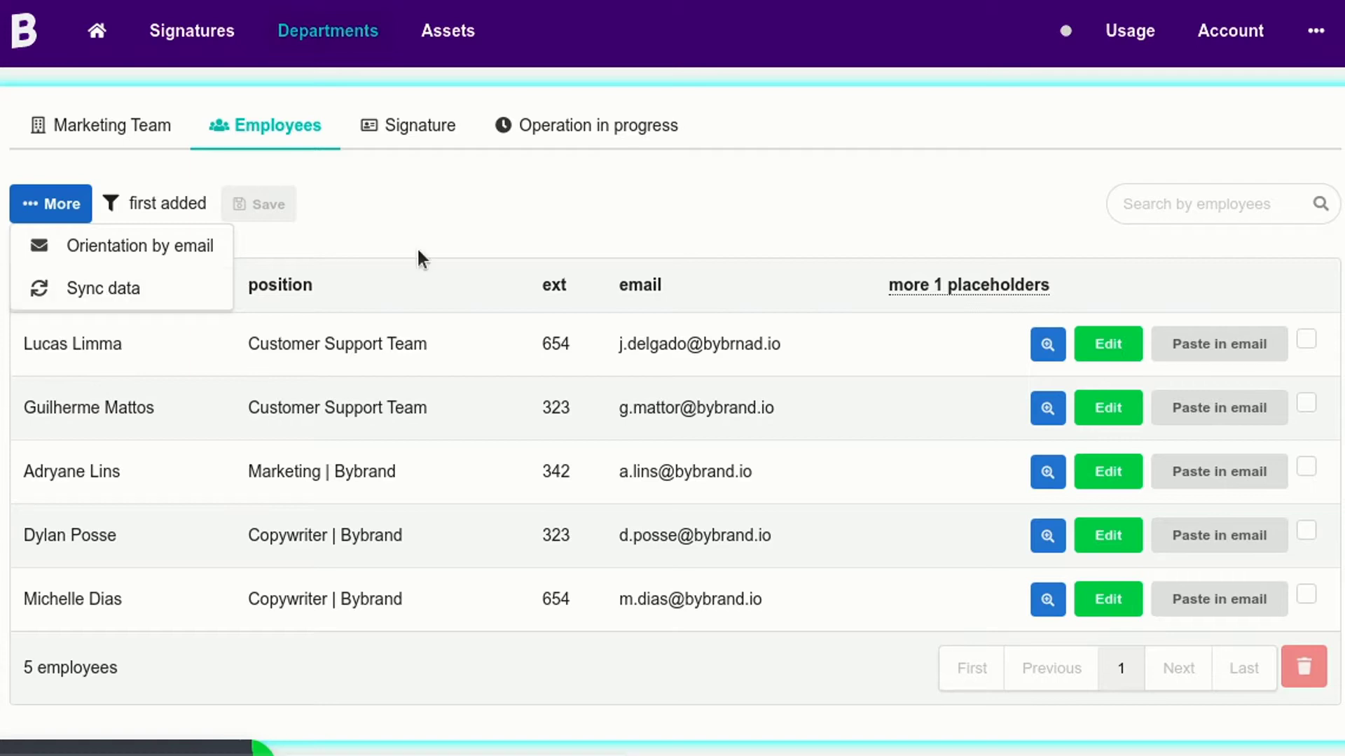
click(484, 261)
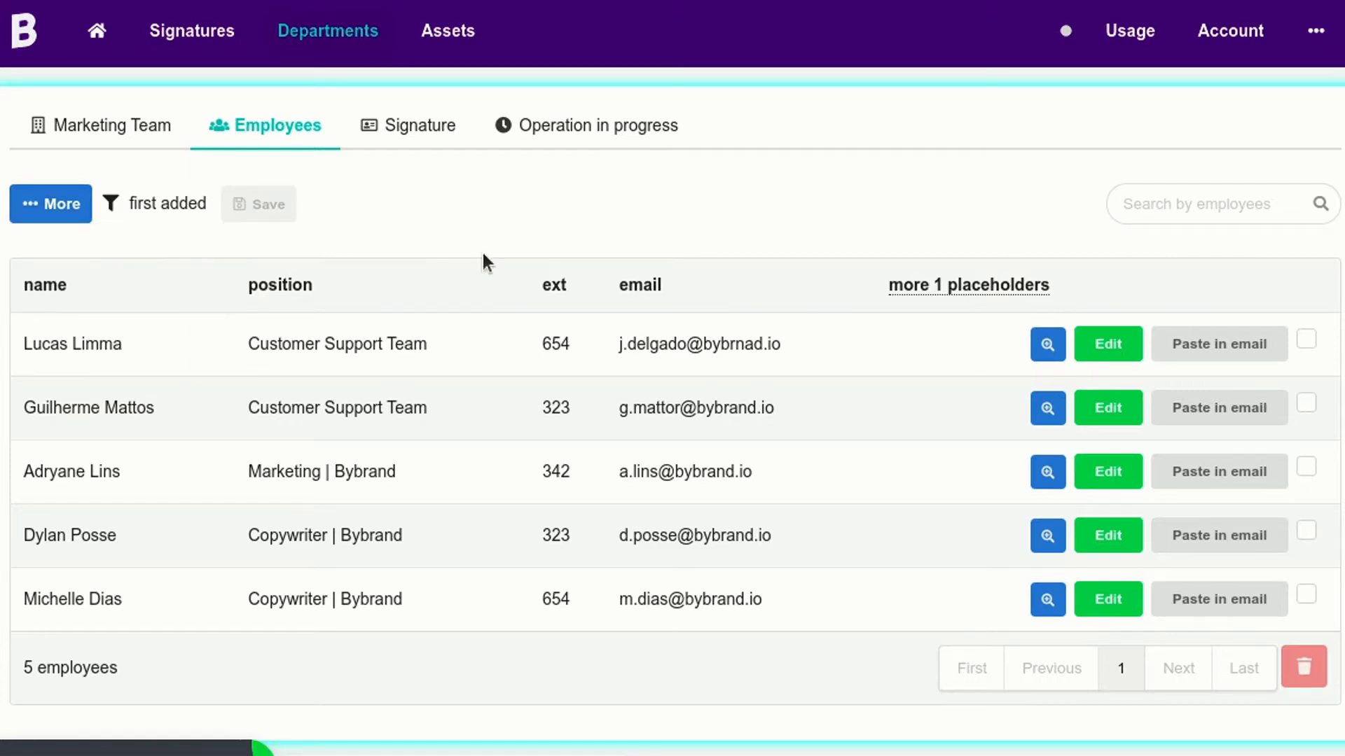
Open the third employee's ready-to-paste signature and download it as HTML.
click(1231, 478)
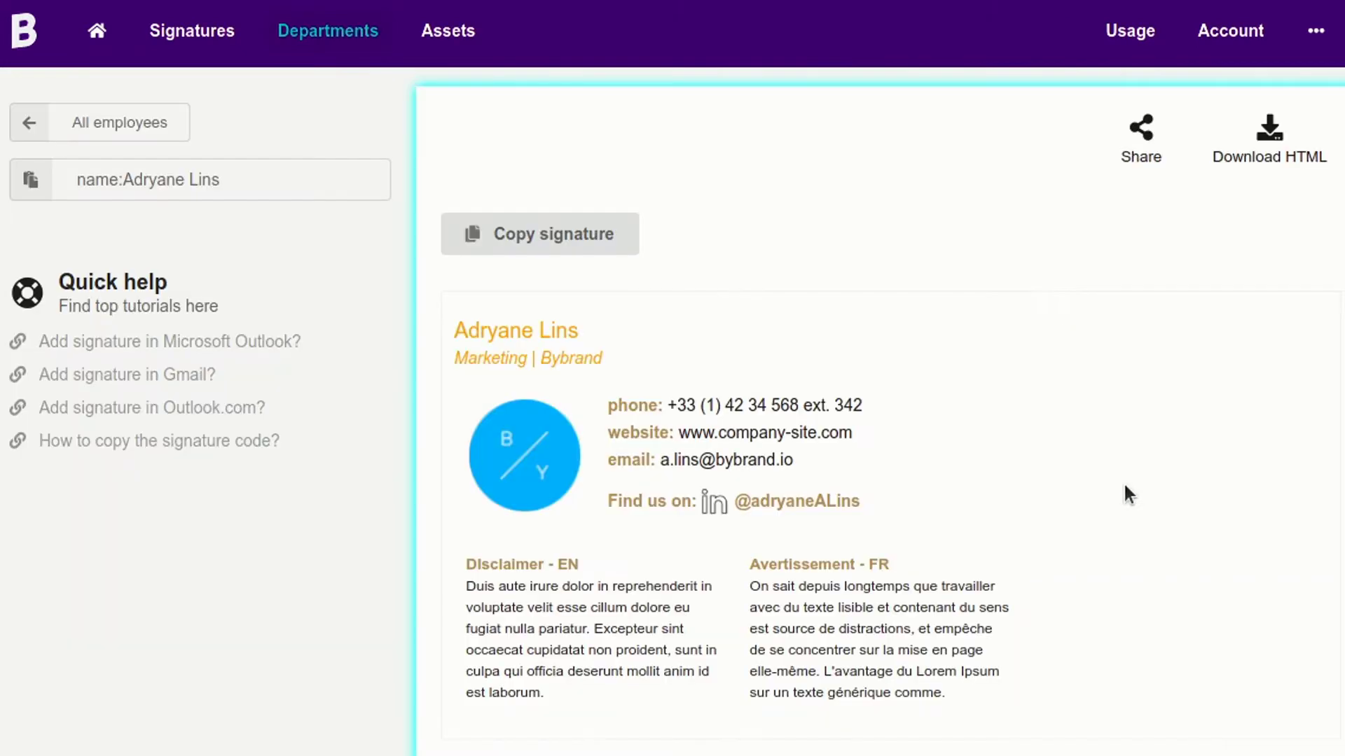
scroll(537, 382, down, 3)
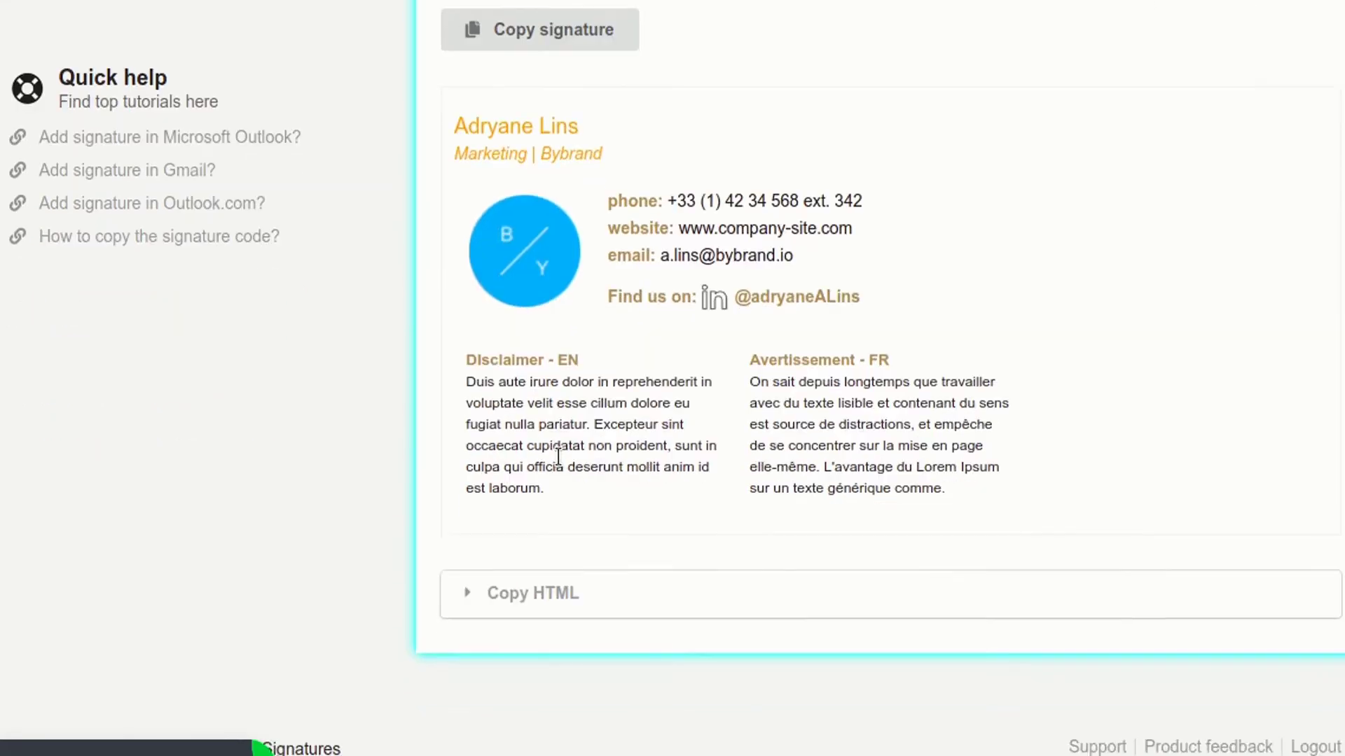
scroll(558, 457, up, 2)
scroll(558, 456, up, 1)
click(1275, 128)
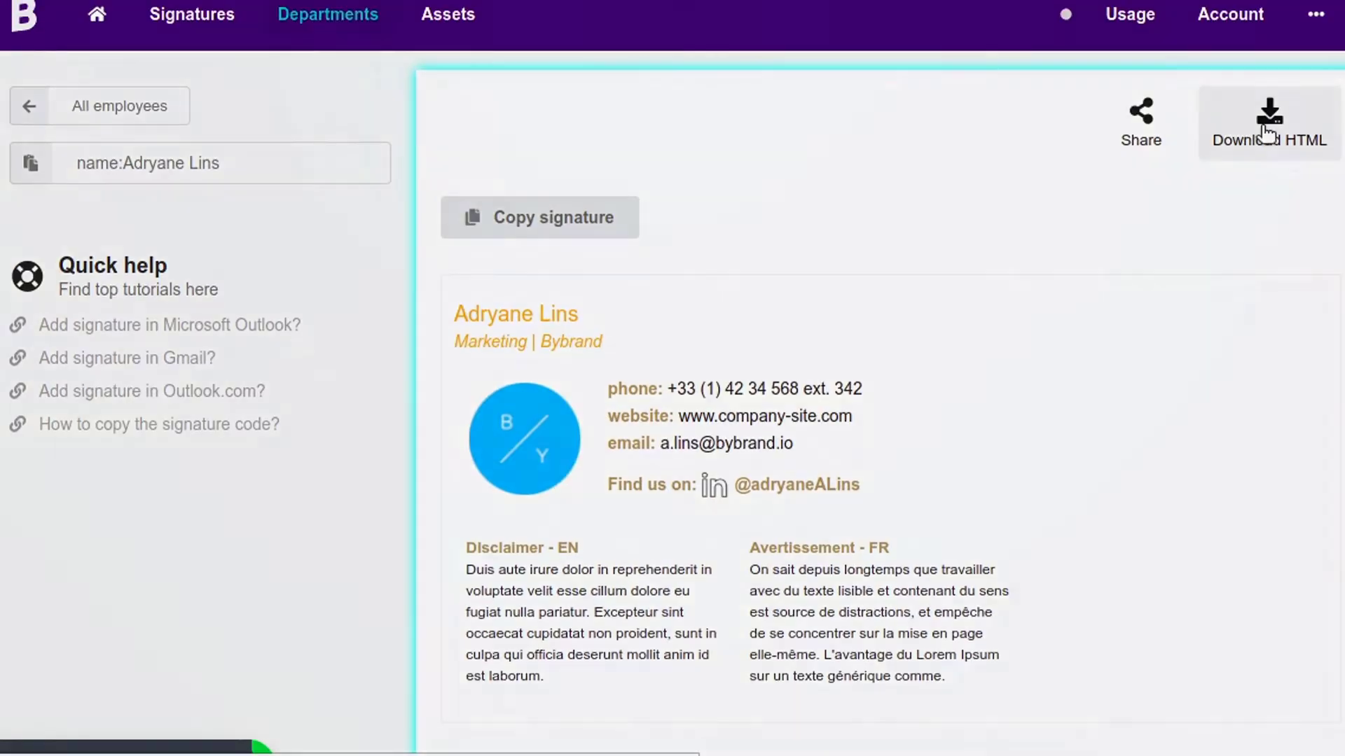